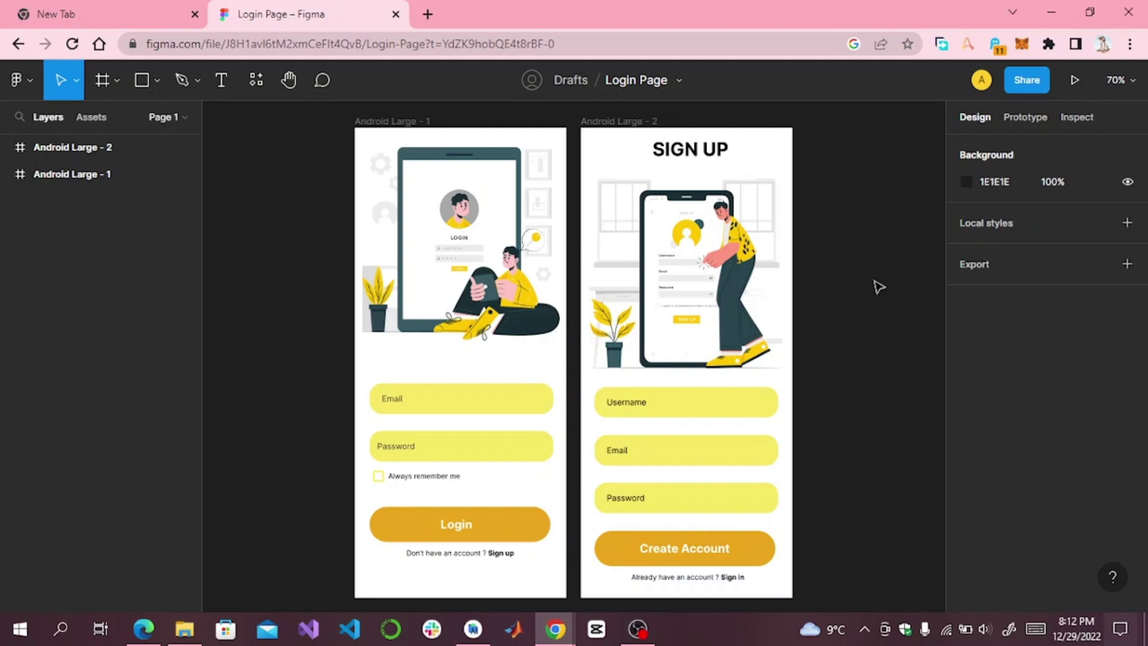
Launch the Export Kit plugin and set Layers to Android UI and Exports to Android Studio
{"action": "right_click", "coordinate": [843, 315]}
{"action": "mouse_move", "coordinate": [890, 468]}
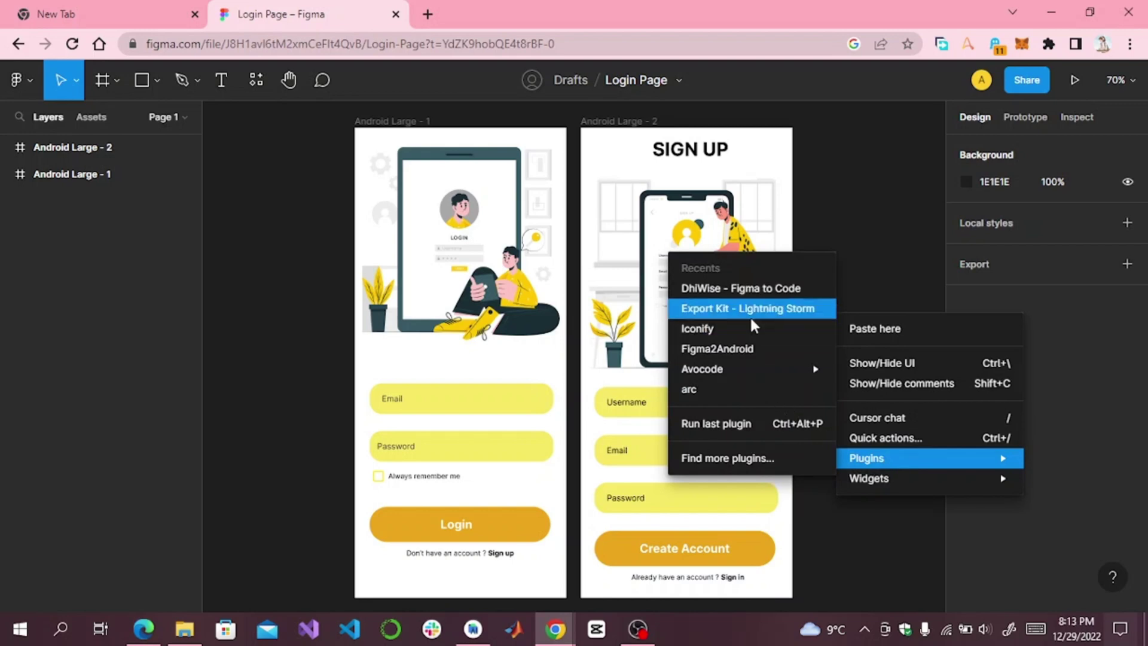
{"action": "left_click", "coordinate": [752, 317]}
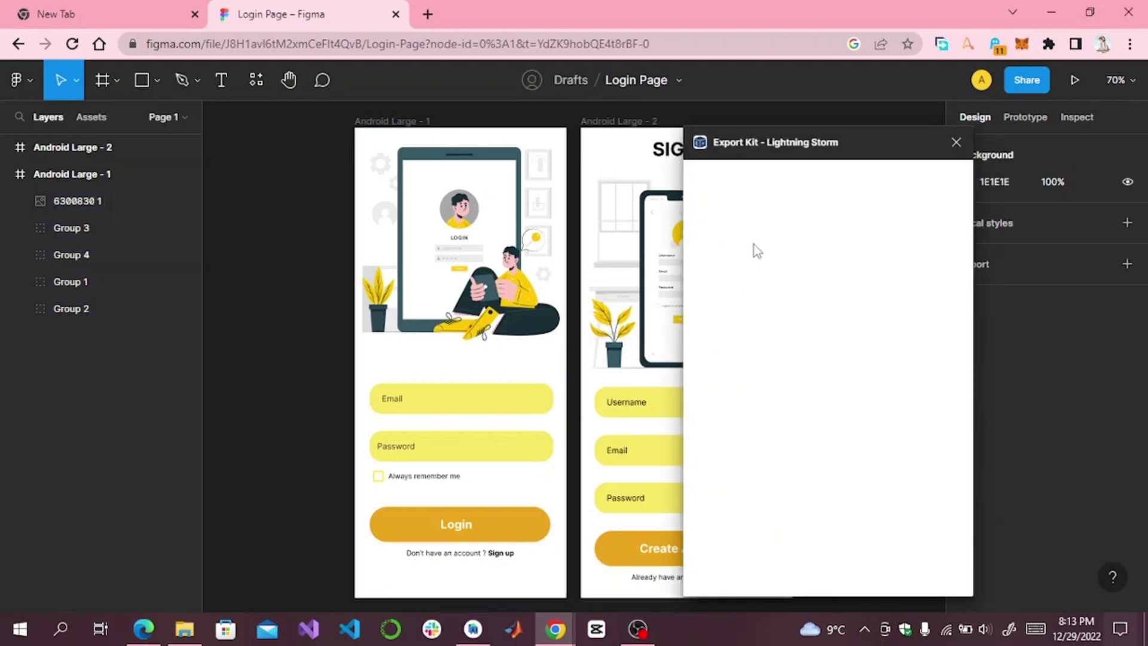
{"action": "left_click", "coordinate": [812, 201]}
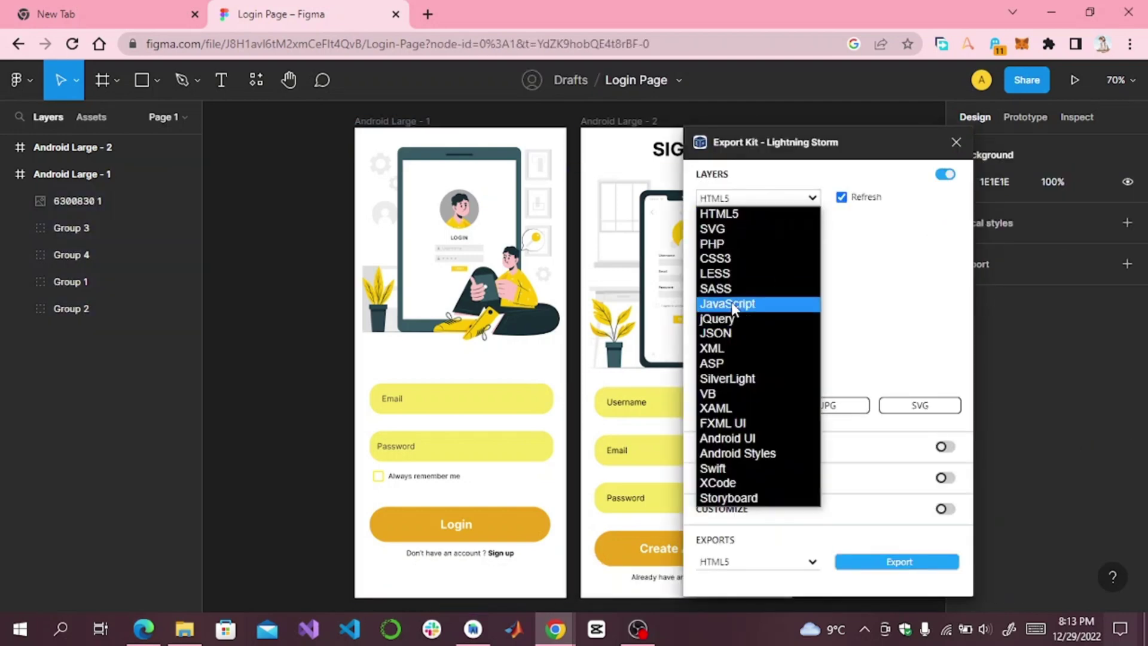
{"action": "left_click", "coordinate": [751, 438]}
{"action": "left_click", "coordinate": [766, 563]}
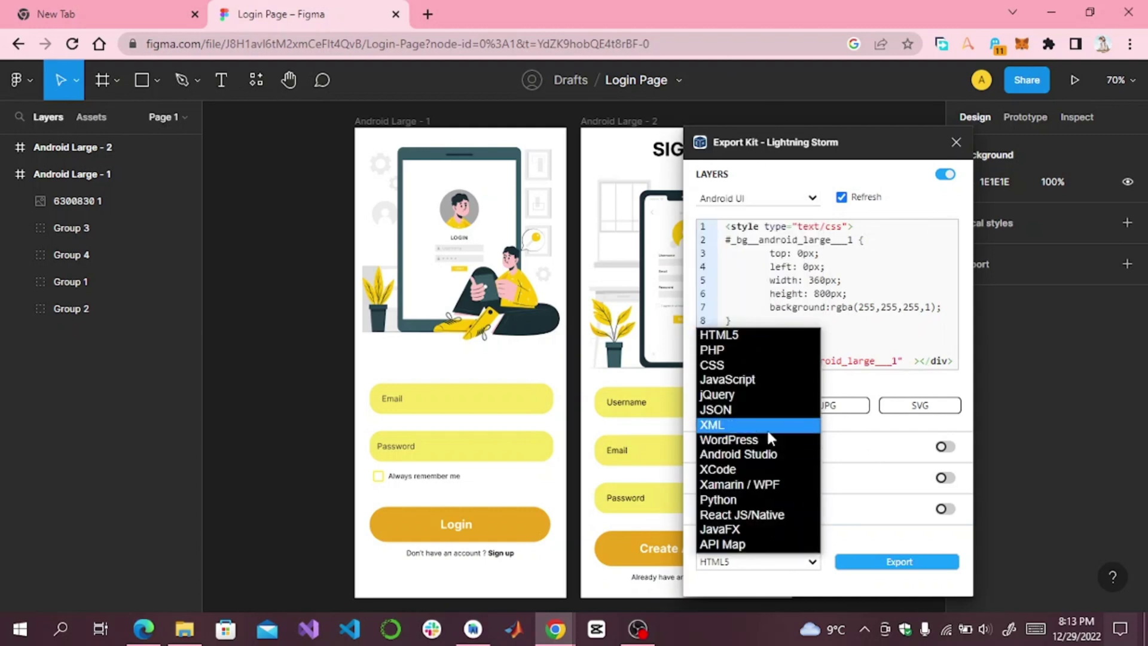
{"action": "left_click", "coordinate": [739, 453]}
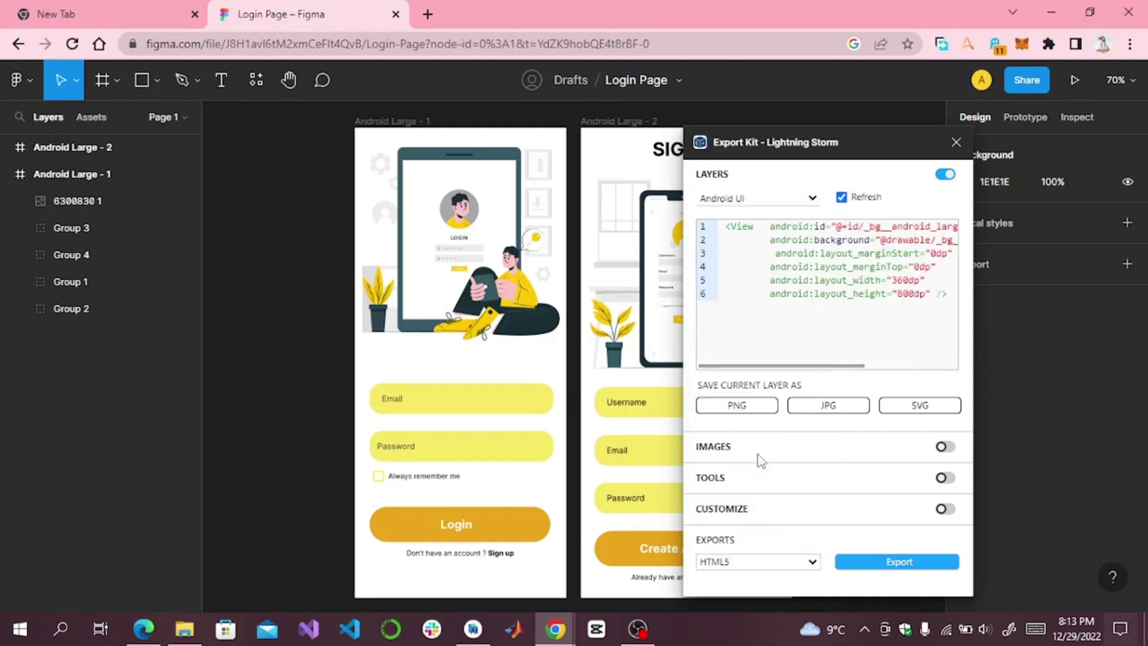
Run the export, cancel the FREE SERVER FULL error, and close the error page and plugin
{"action": "left_click", "coordinate": [926, 562]}
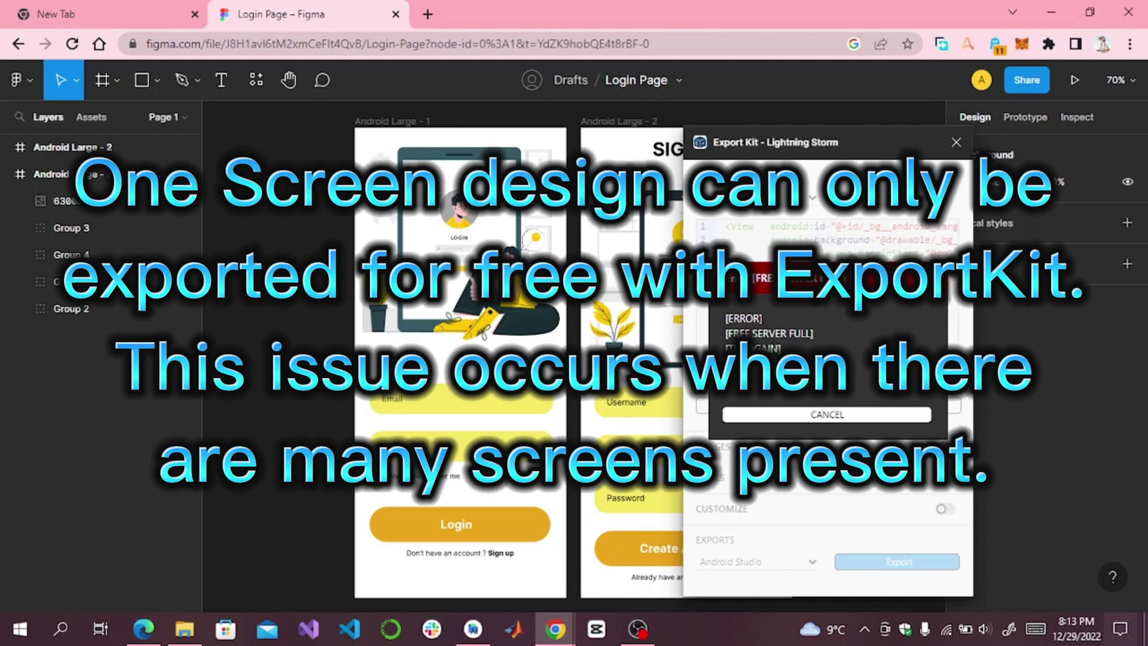
{"action": "left_click", "coordinate": [832, 414]}
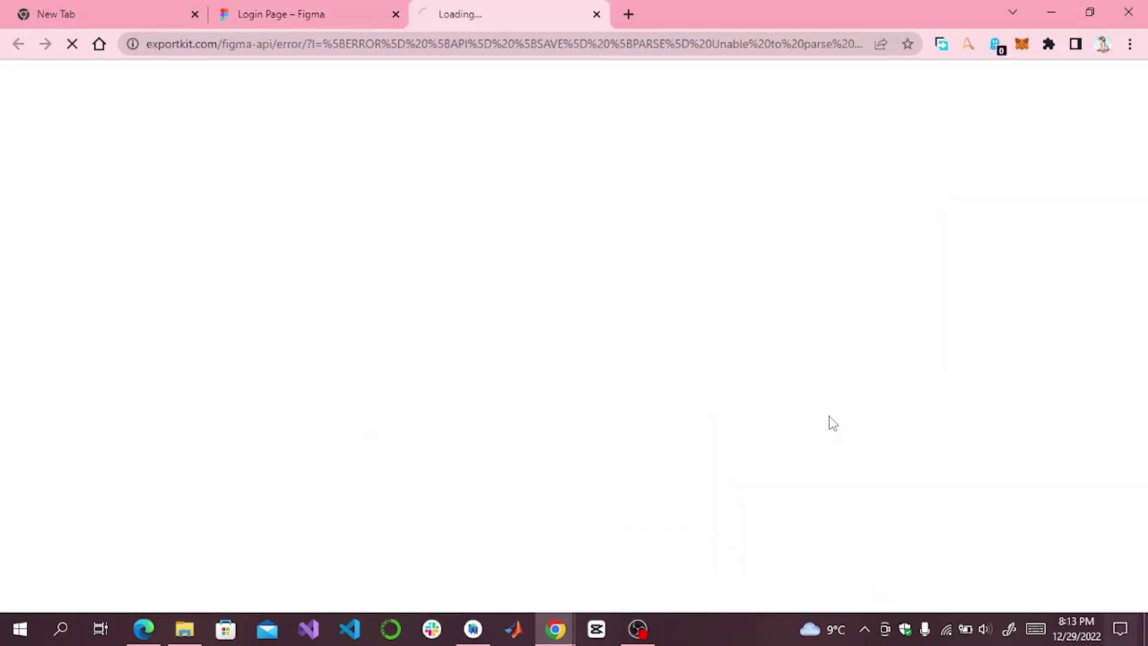
{"action": "left_click", "coordinate": [597, 14]}
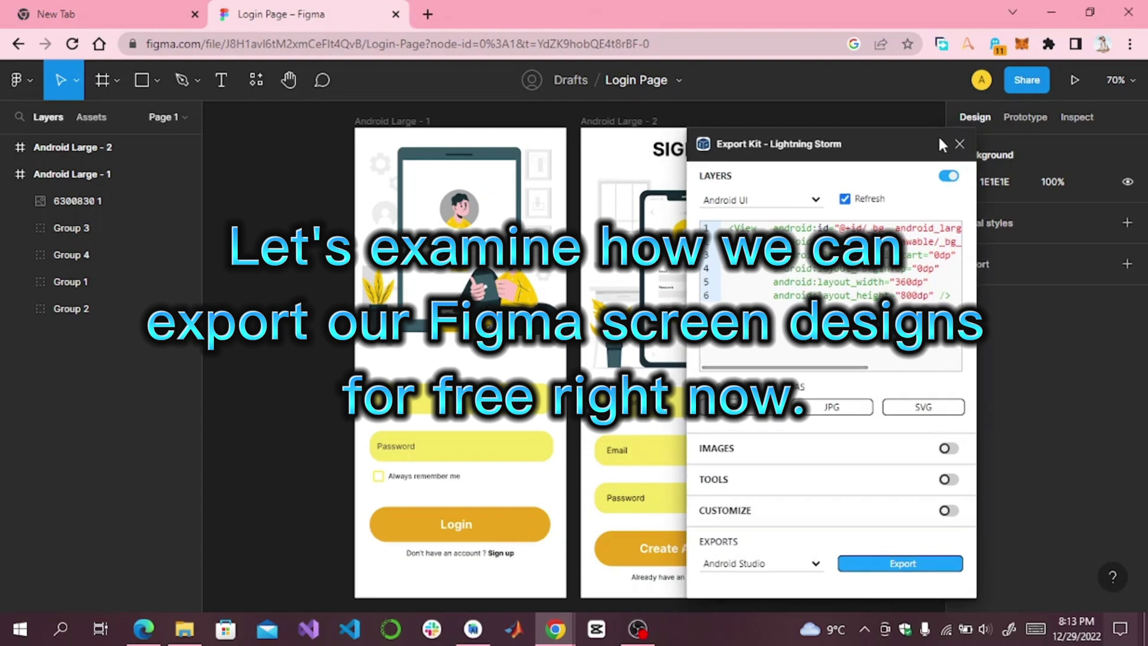
{"action": "left_click", "coordinate": [954, 141]}
Search the plugin catalogue for 'DhiW' and run DhiWise - Figma to Code
{"action": "right_click", "coordinate": [898, 355]}
{"action": "mouse_move", "coordinate": [916, 494]}
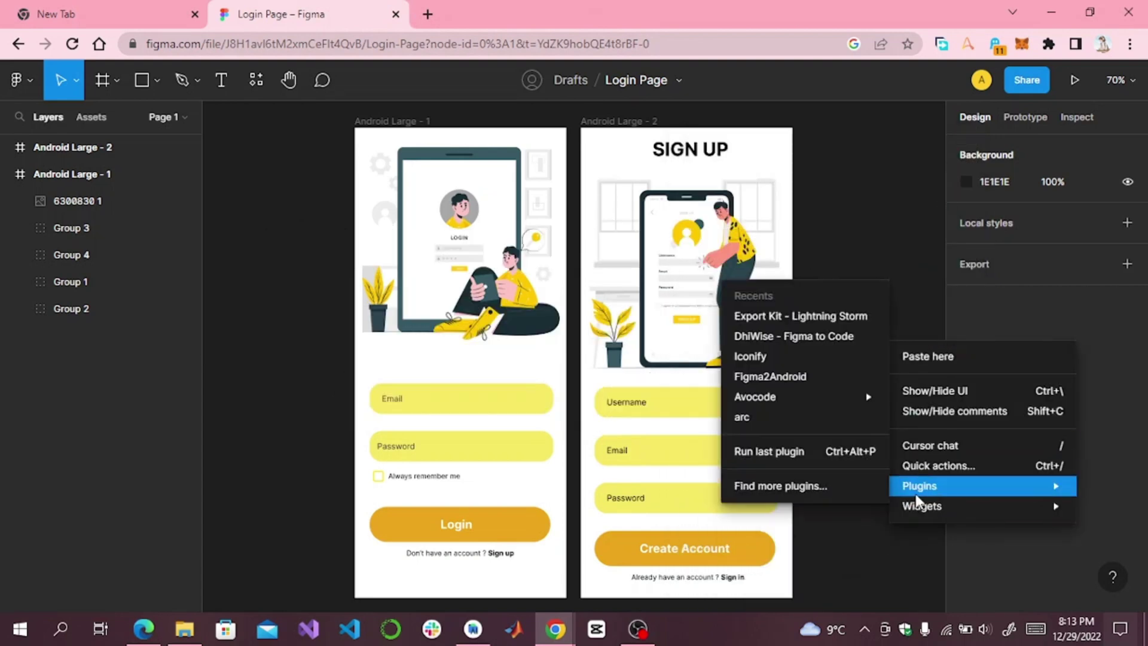
{"action": "left_click", "coordinate": [825, 487]}
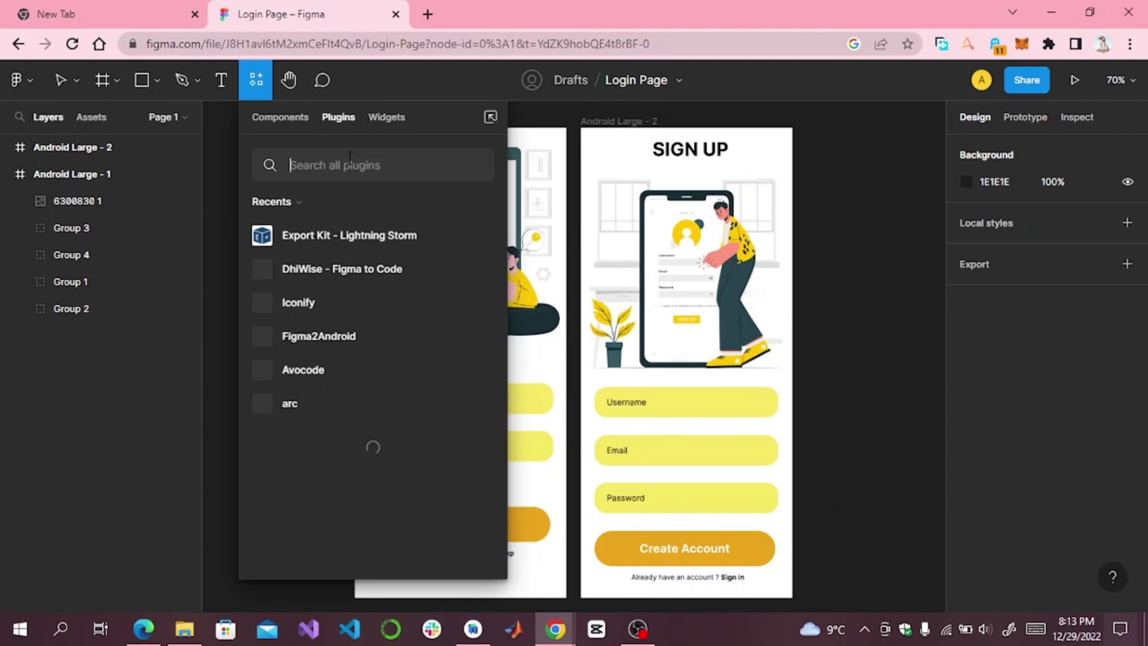
{"action": "type", "text": "Dhi"}
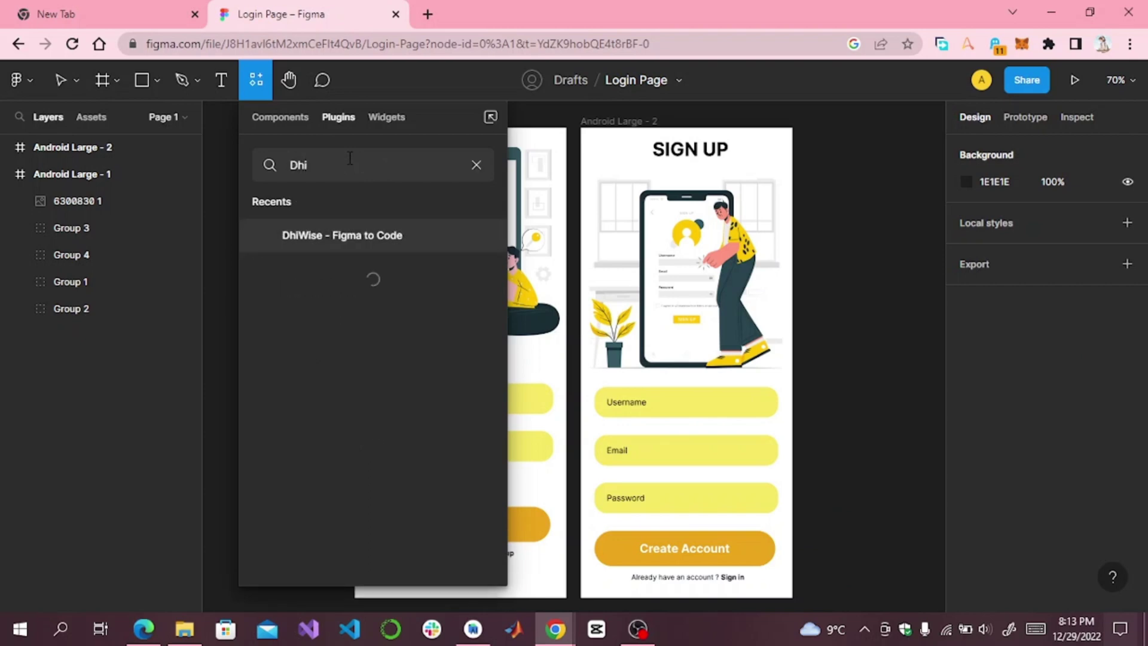
{"action": "type", "text": "W"}
{"action": "mouse_move", "coordinate": [325, 240]}
{"action": "left_click", "coordinate": [477, 236]}
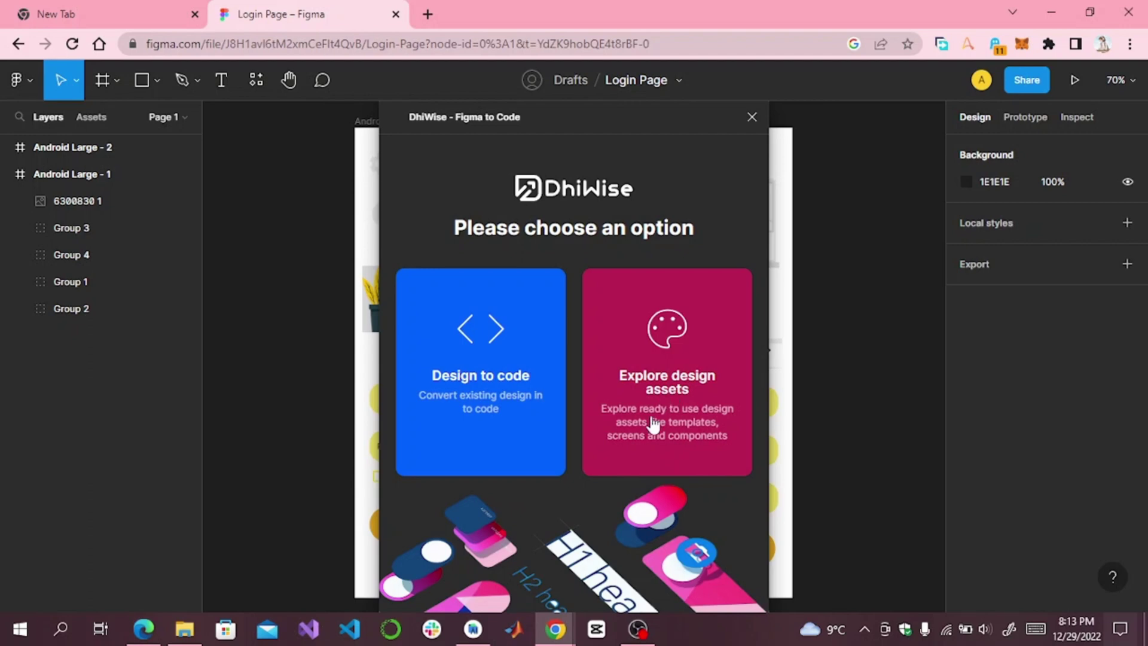
Choose Design to code for an Android app and copy the Figma file URL
{"action": "left_click", "coordinate": [476, 411]}
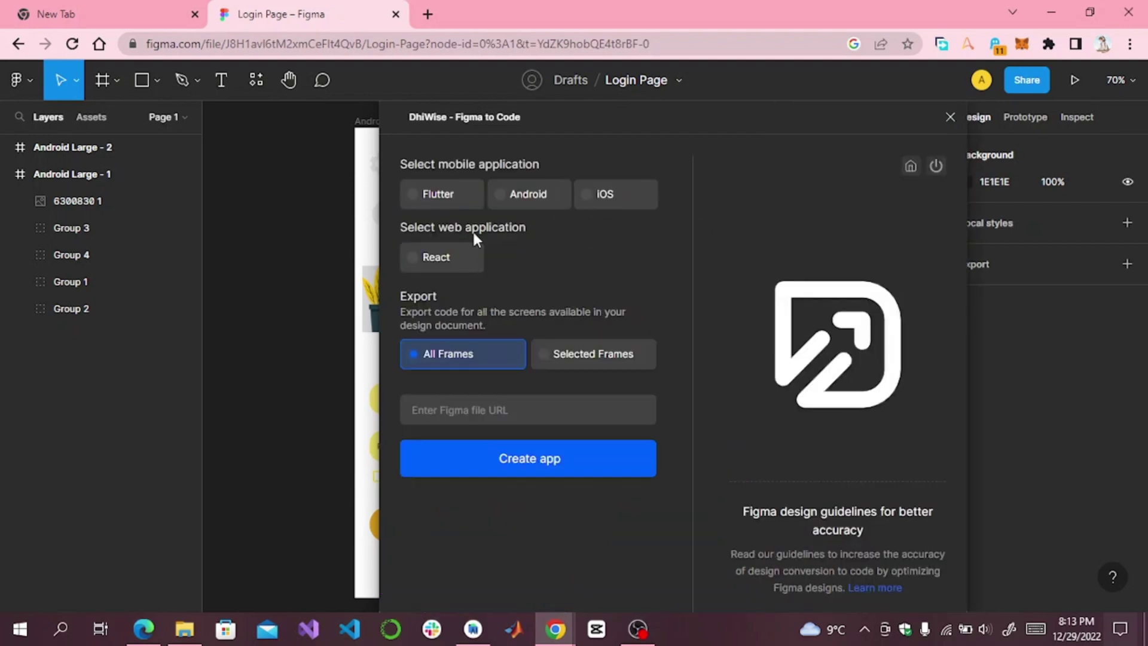
{"action": "left_click", "coordinate": [508, 206]}
{"action": "left_click", "coordinate": [695, 47]}
{"action": "left_click", "coordinate": [695, 47]}
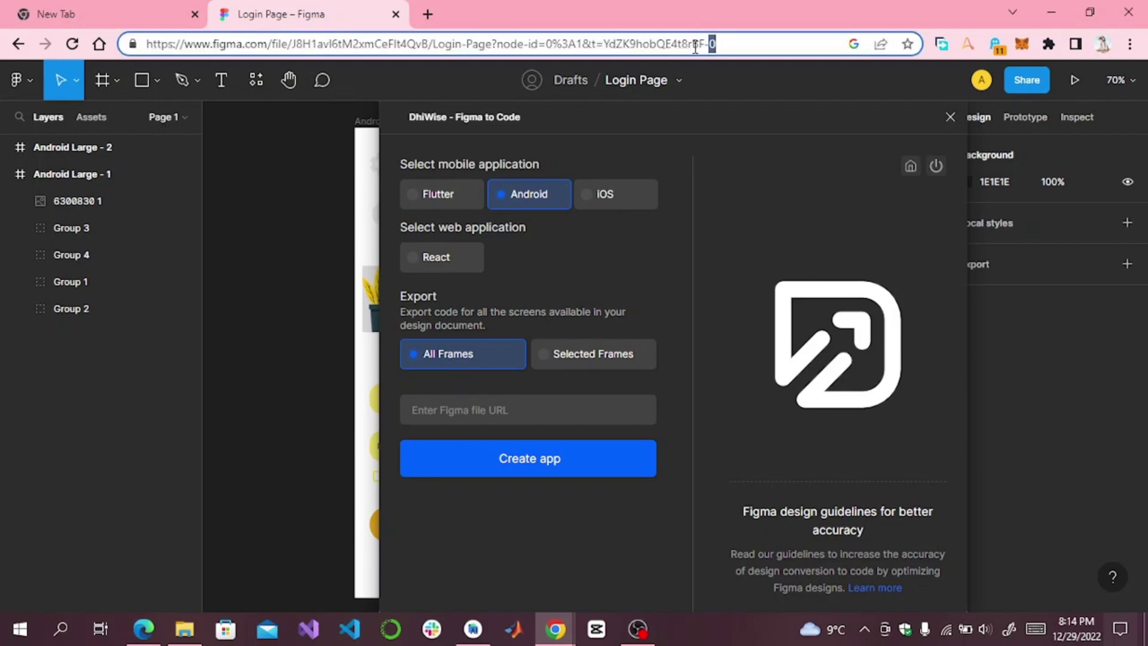
{"action": "key", "text": "ctrl+a"}
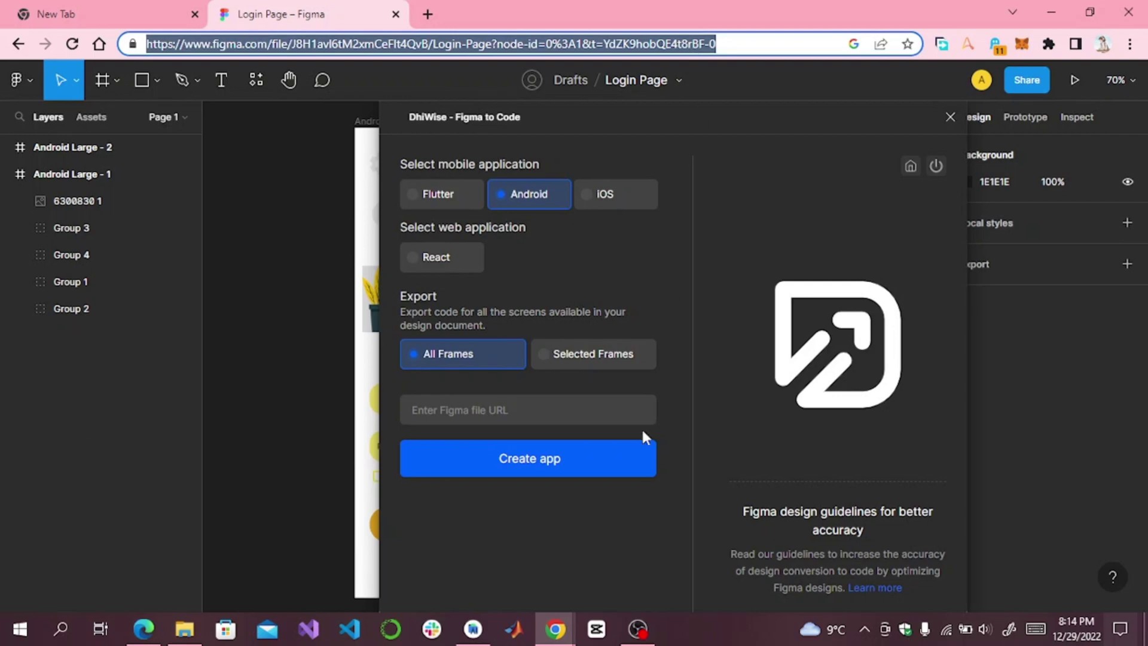
Enter the Login Page file URL and create the app from All Frames
{"action": "left_click", "coordinate": [599, 409]}
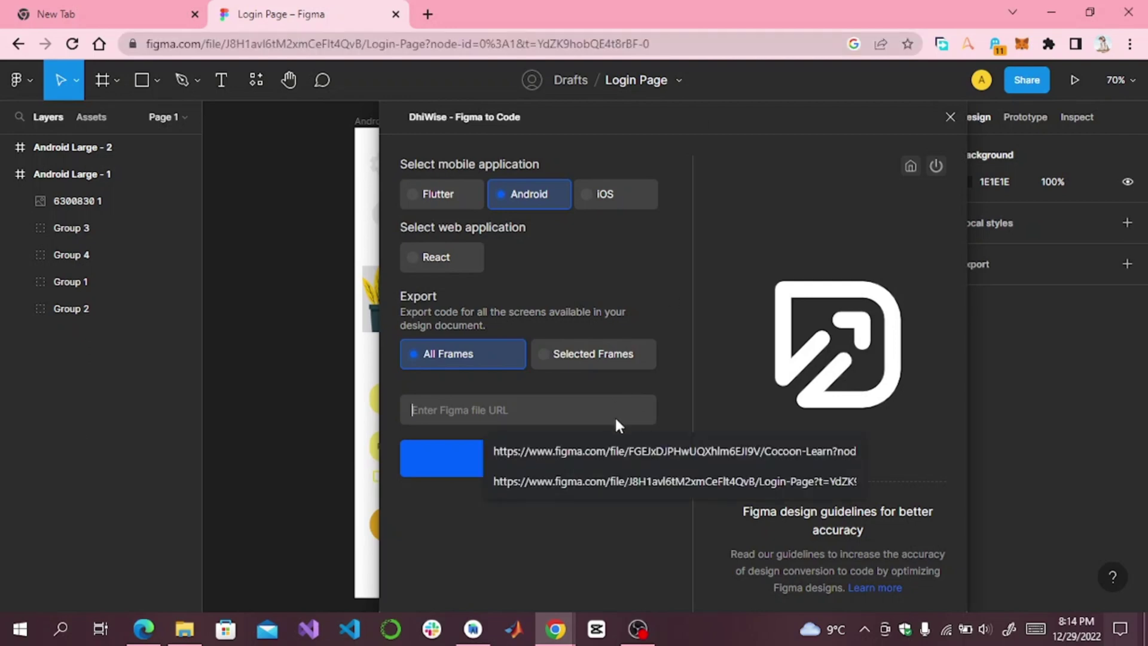
{"action": "left_click", "coordinate": [628, 480]}
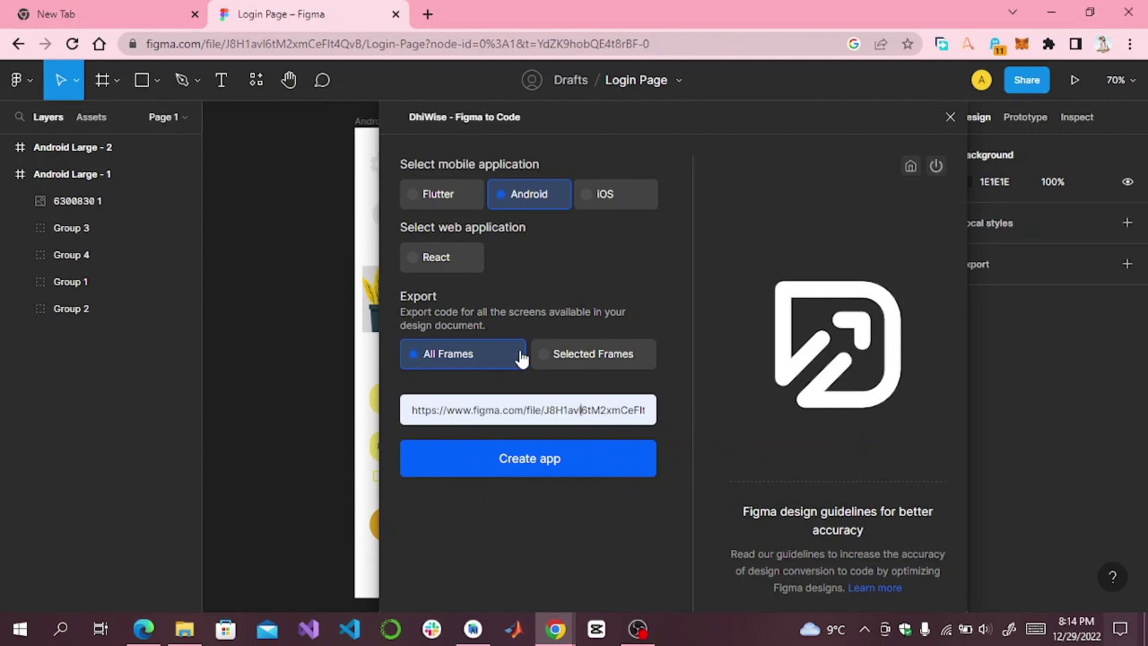
{"action": "left_click", "coordinate": [573, 460]}
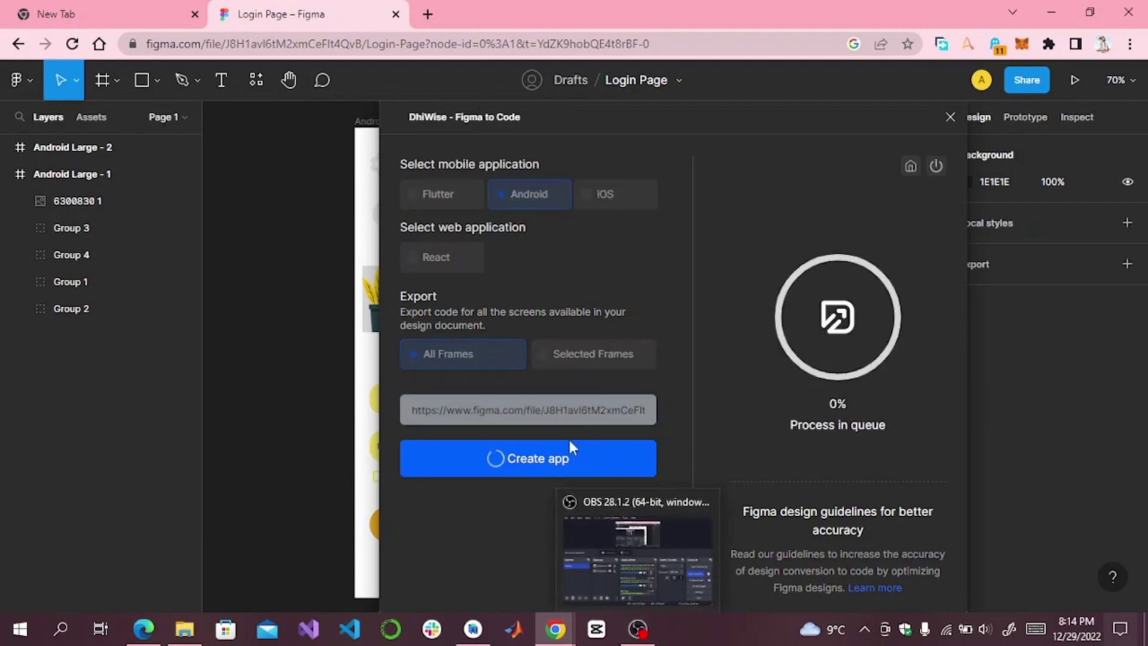
{"action": "left_click", "coordinate": [658, 545]}
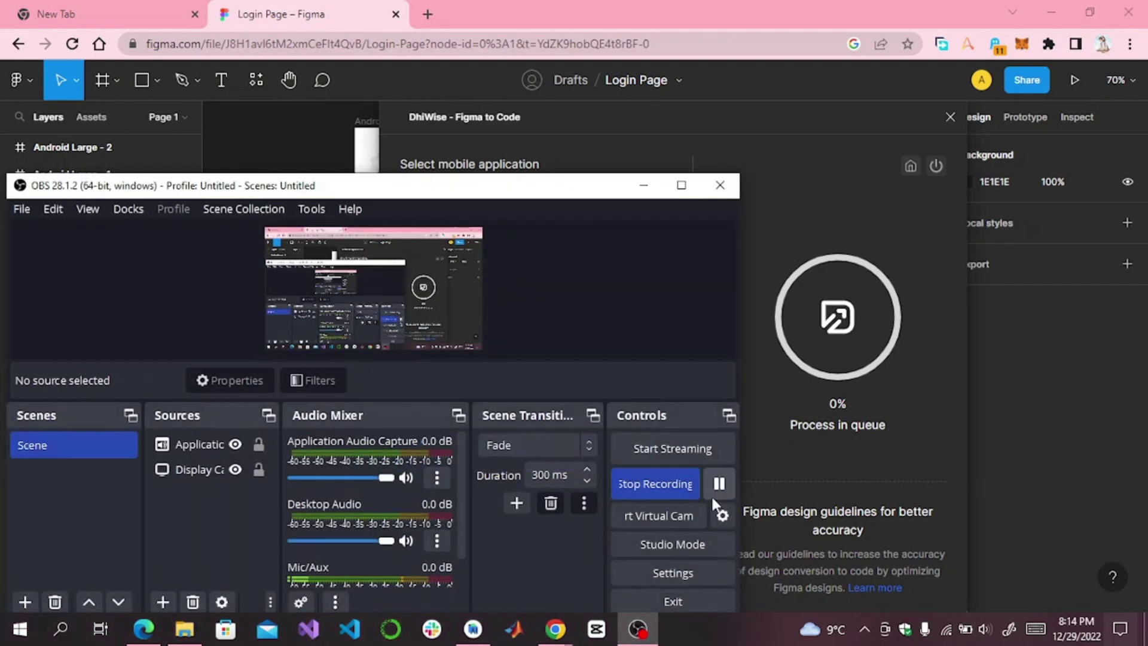
{"action": "left_click", "coordinate": [644, 185]}
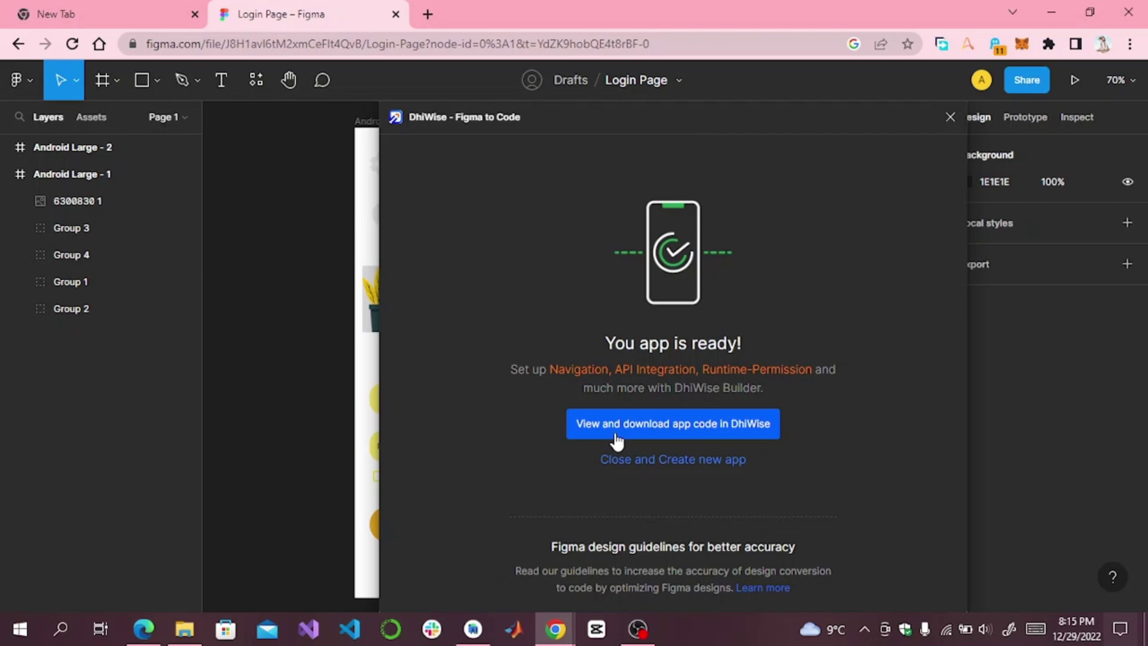
Open the generated app in the DhiWise web builder and start setup from the Congrats dialog
{"action": "left_click", "coordinate": [674, 426]}
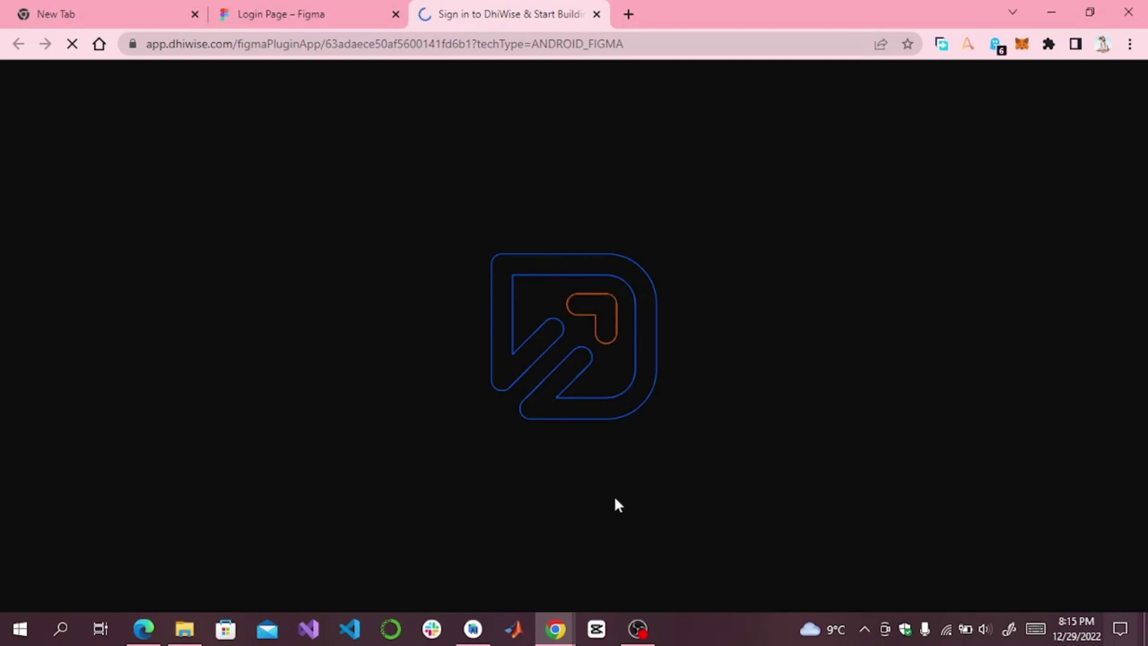
{"action": "left_click", "coordinate": [637, 628]}
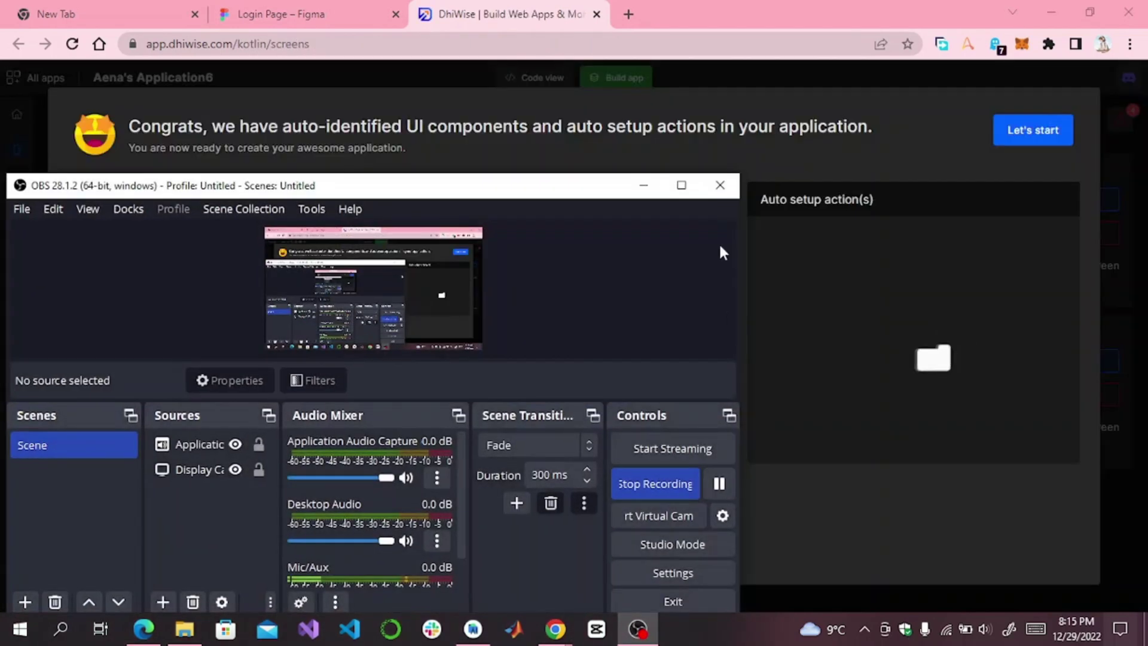
{"action": "left_click", "coordinate": [909, 150]}
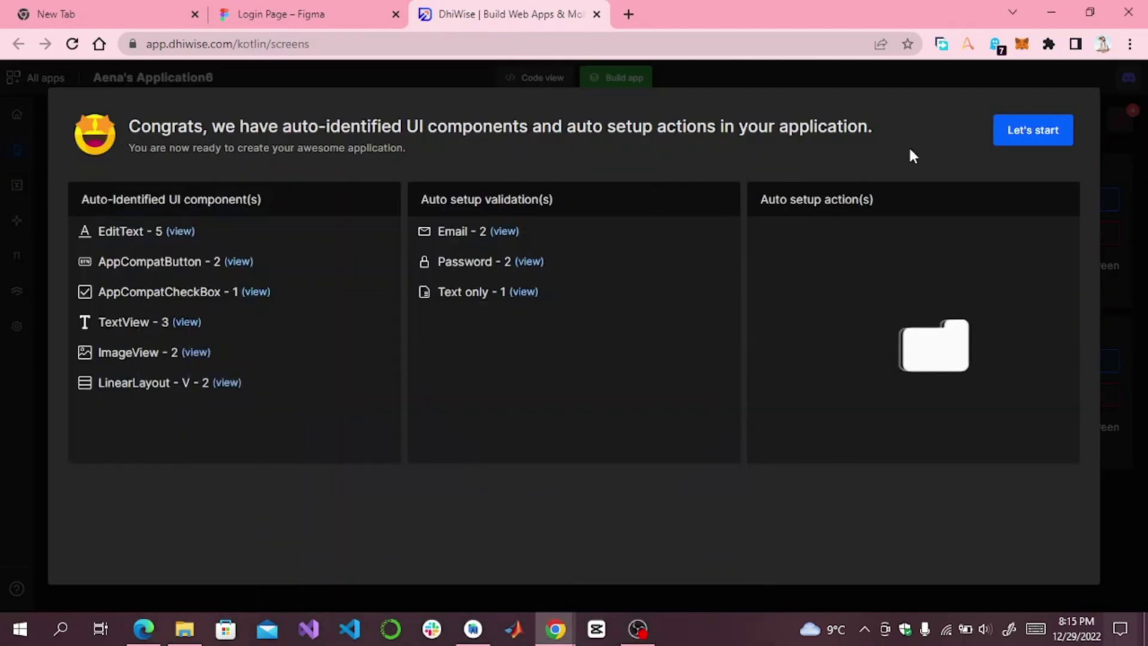
{"action": "left_click", "coordinate": [1023, 132]}
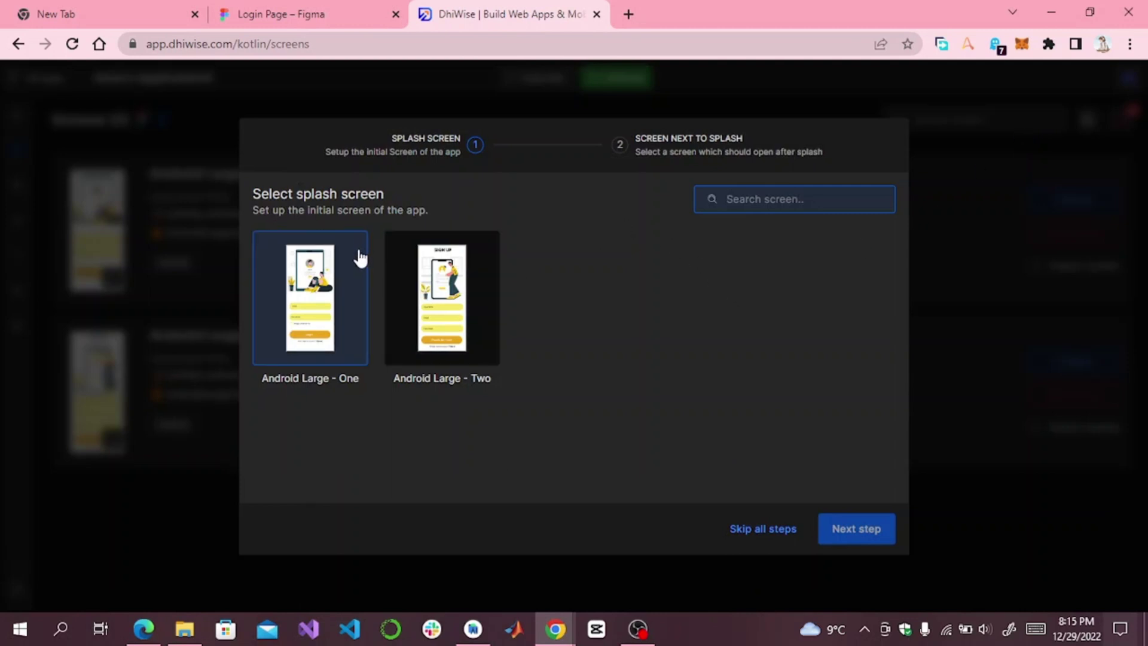
Make Android Large - One the splash screen followed by Android Large - Two, then build despite warnings
{"action": "left_click", "coordinate": [291, 274]}
{"action": "left_click", "coordinate": [844, 537]}
{"action": "left_click", "coordinate": [314, 357]}
{"action": "left_click", "coordinate": [866, 537]}
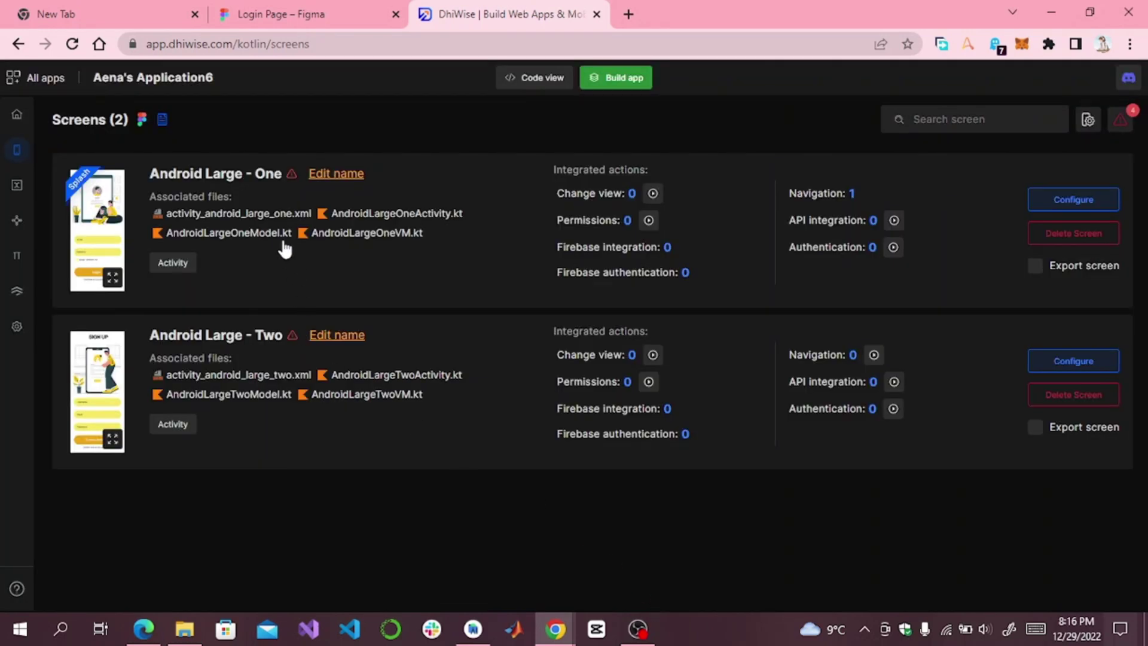
{"action": "left_click", "coordinate": [623, 88]}
{"action": "left_click", "coordinate": [651, 383]}
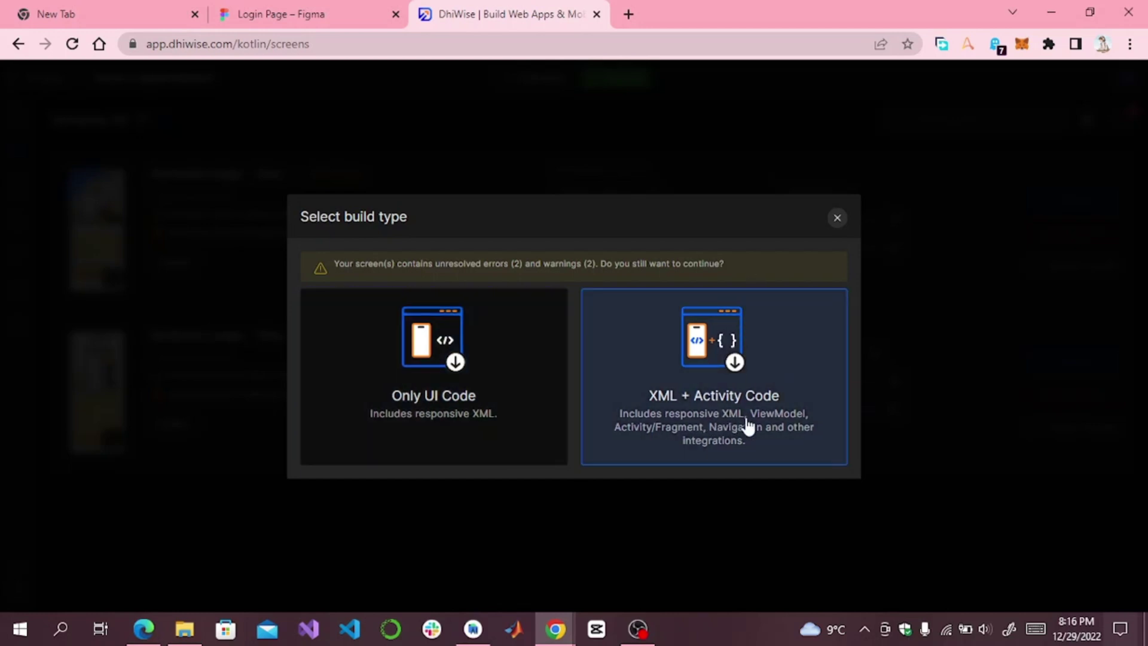
Build with Only UI Code and view the generated Kotlin project once it reaches 100%
{"action": "left_click", "coordinate": [480, 421]}
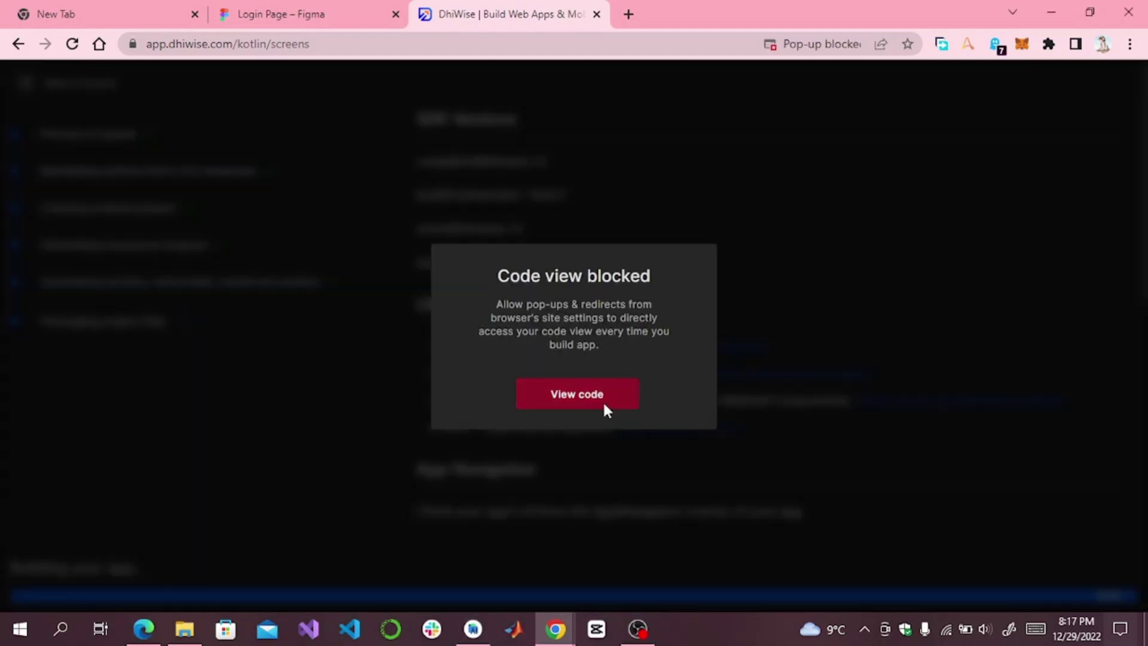
{"action": "left_click", "coordinate": [604, 399]}
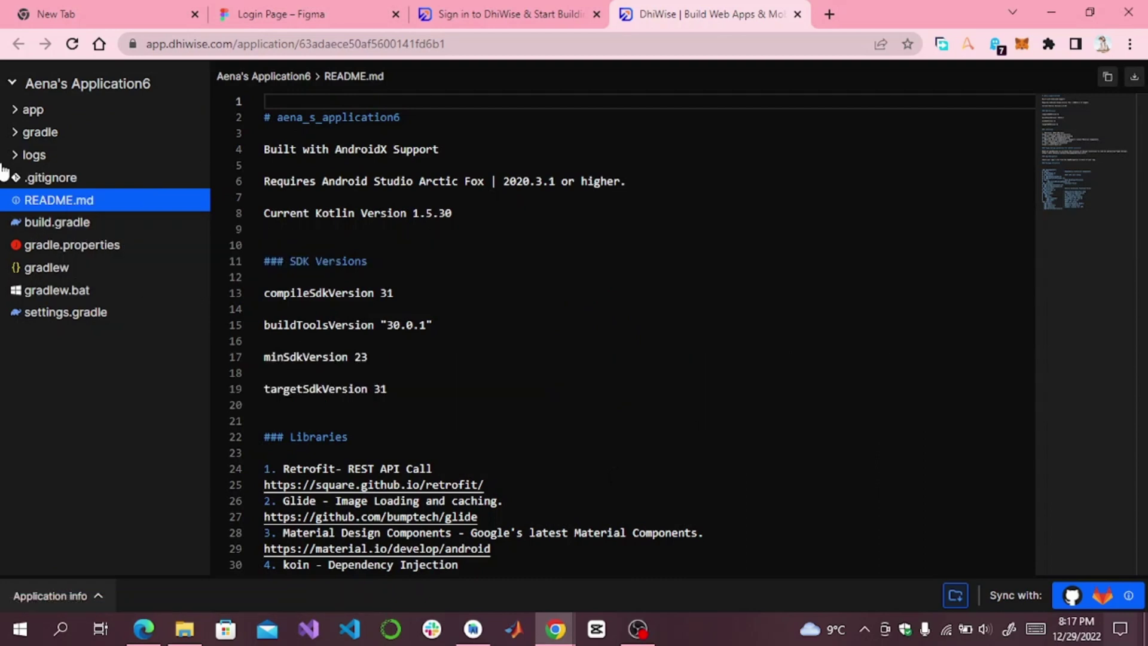
Expand app > src > main > res > layout and open activity_android_large_one.xml
{"action": "left_click", "coordinate": [24, 109]}
{"action": "left_click", "coordinate": [30, 131]}
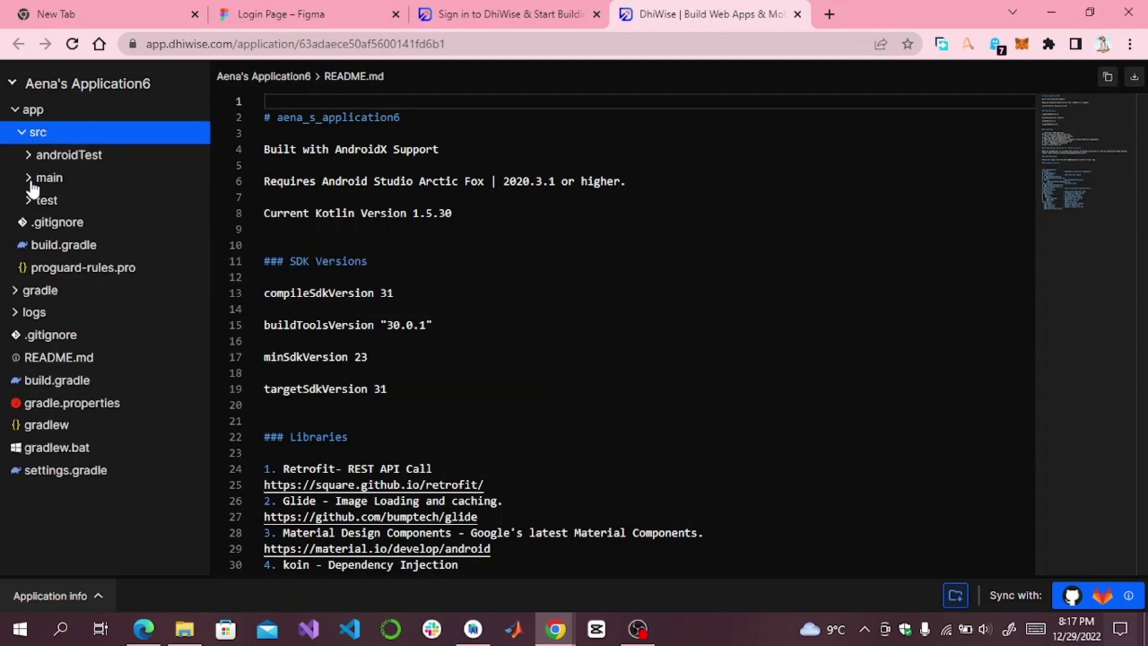
{"action": "left_click", "coordinate": [36, 176]}
{"action": "left_click", "coordinate": [38, 223]}
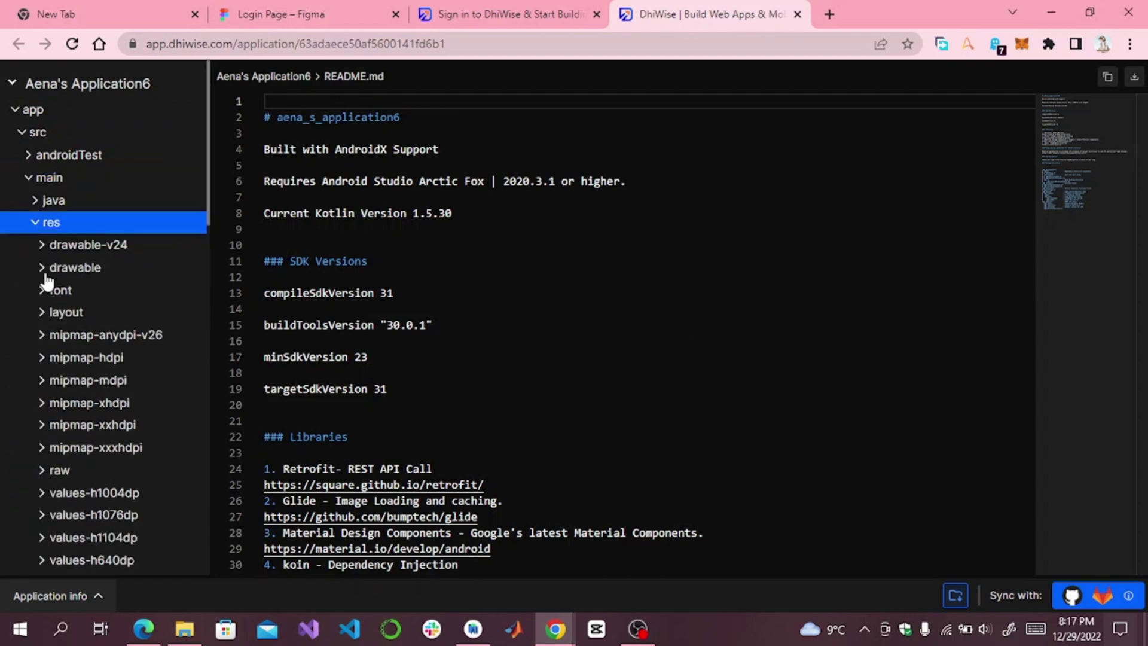
{"action": "left_click", "coordinate": [43, 311]}
{"action": "left_click", "coordinate": [84, 342]}
Select and copy the layout code, then collapse and re-expand the project tree
{"action": "left_click_drag", "start_coordinate": [341, 148], "coordinate": [555, 500]}
{"action": "left_click", "coordinate": [419, 292]}
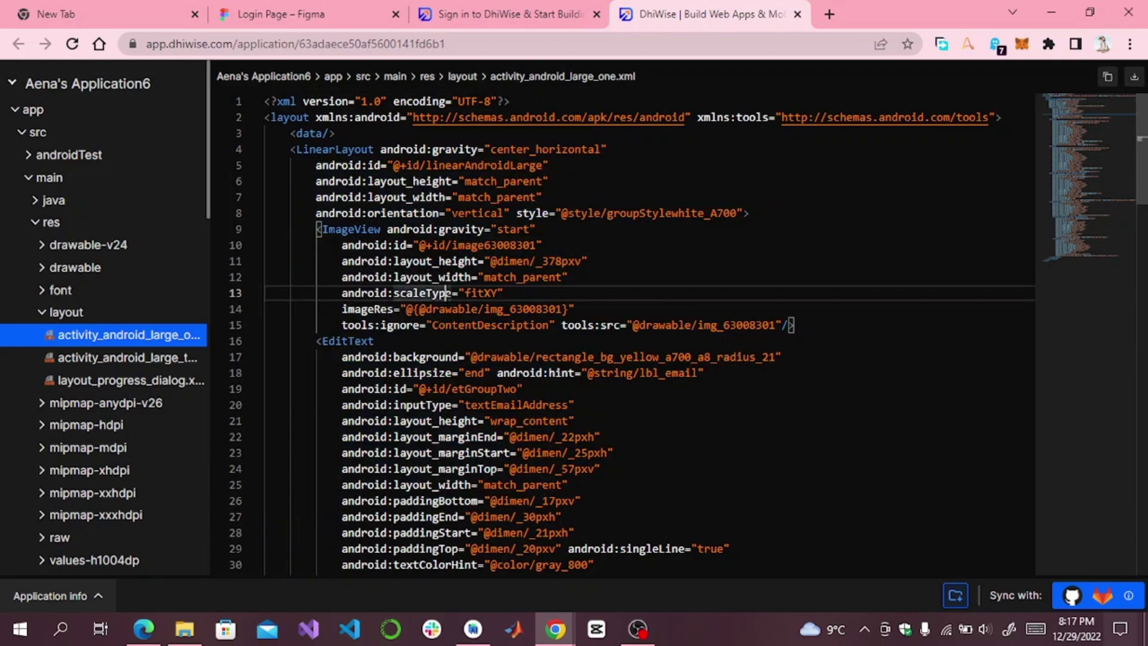
{"action": "scroll", "coordinate": [455, 306], "scroll_direction": "down", "scroll_amount": 5}
{"action": "left_click", "coordinate": [457, 306]}
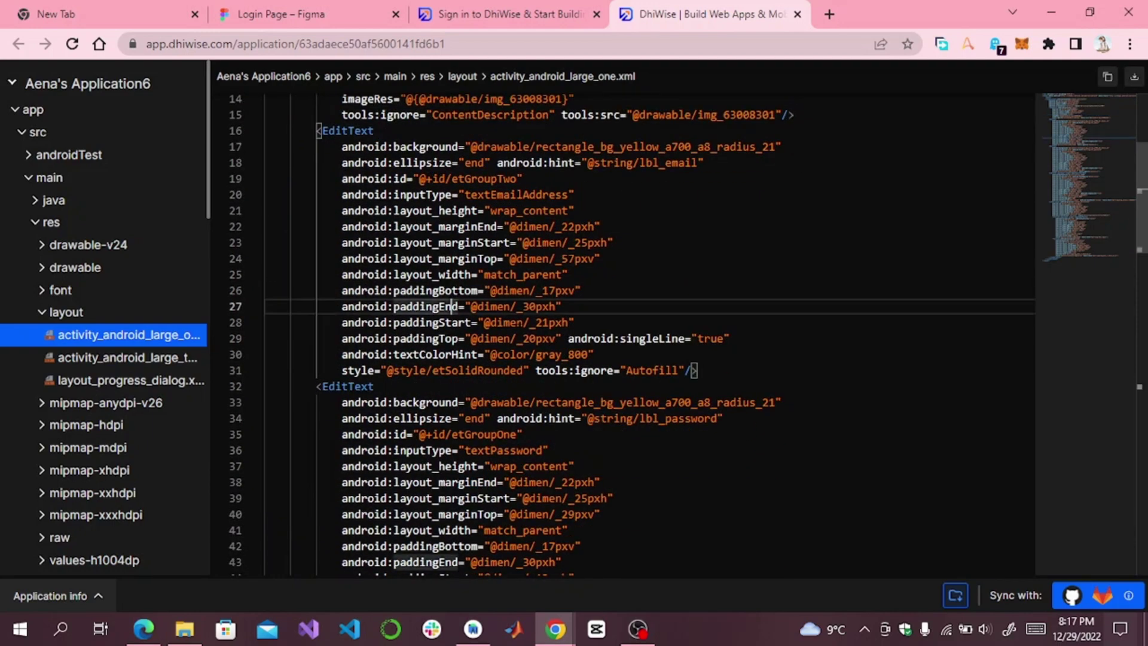
{"action": "scroll", "coordinate": [623, 239], "scroll_direction": "up", "scroll_amount": 5}
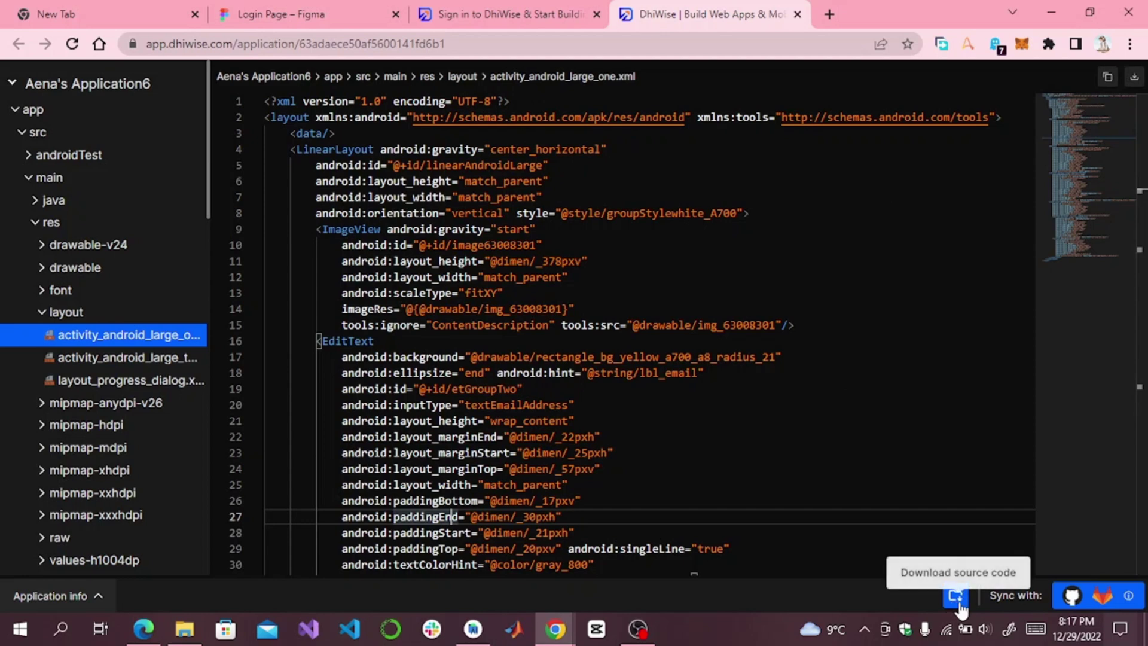
{"action": "left_click_drag", "start_coordinate": [263, 134], "coordinate": [549, 469]}
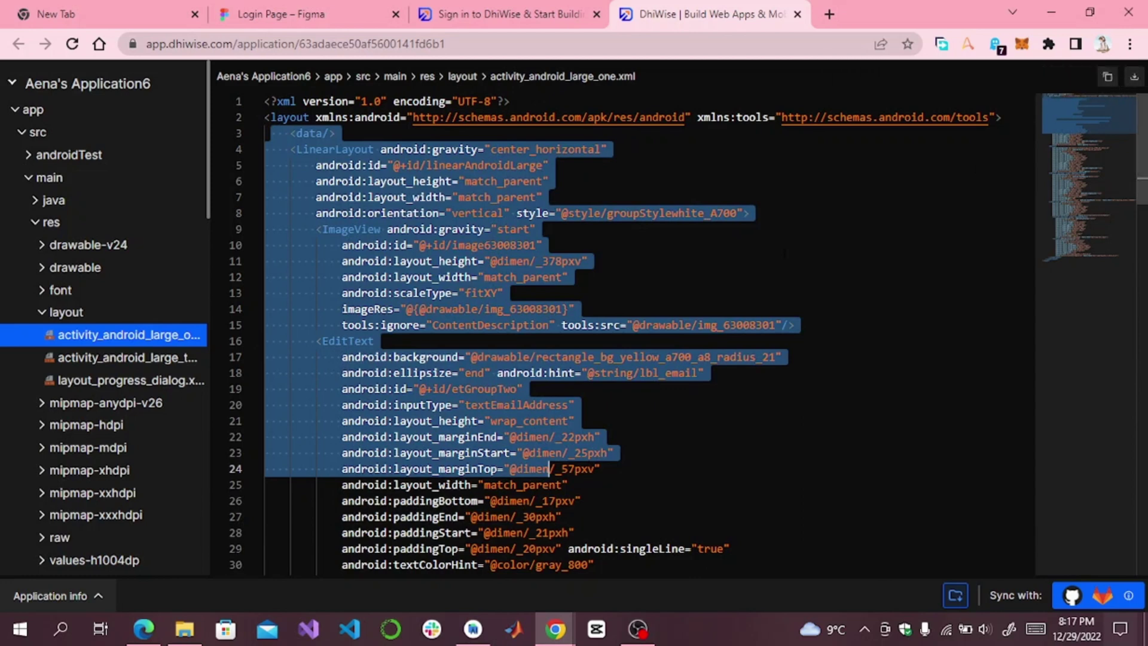
{"action": "left_click", "coordinate": [784, 257]}
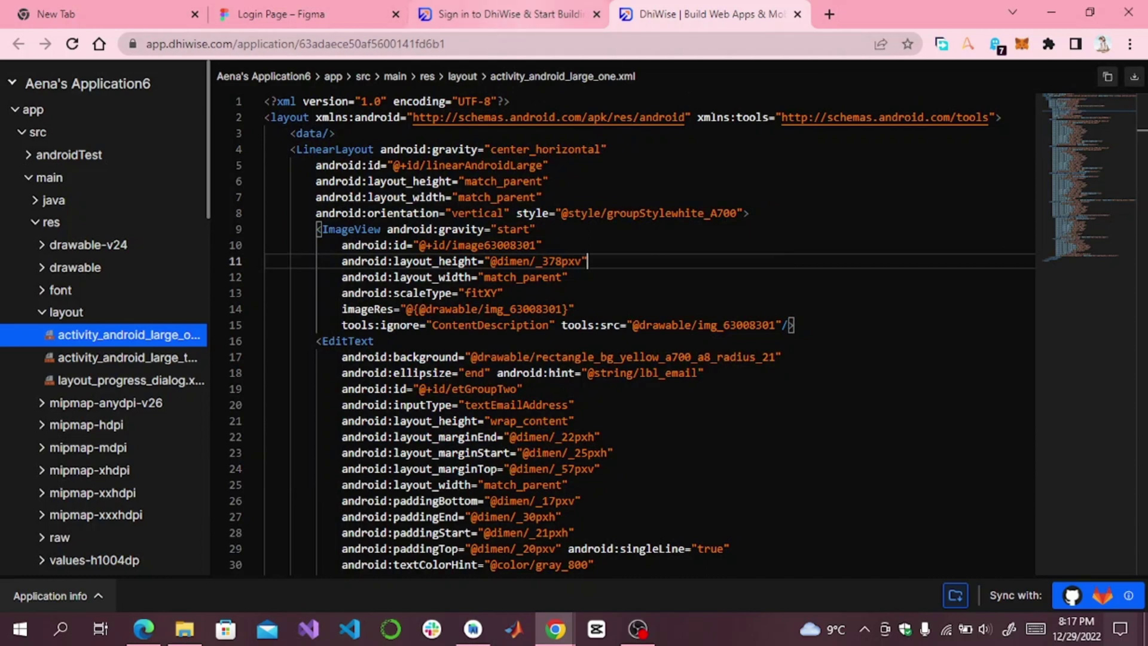
{"action": "left_click", "coordinate": [22, 91]}
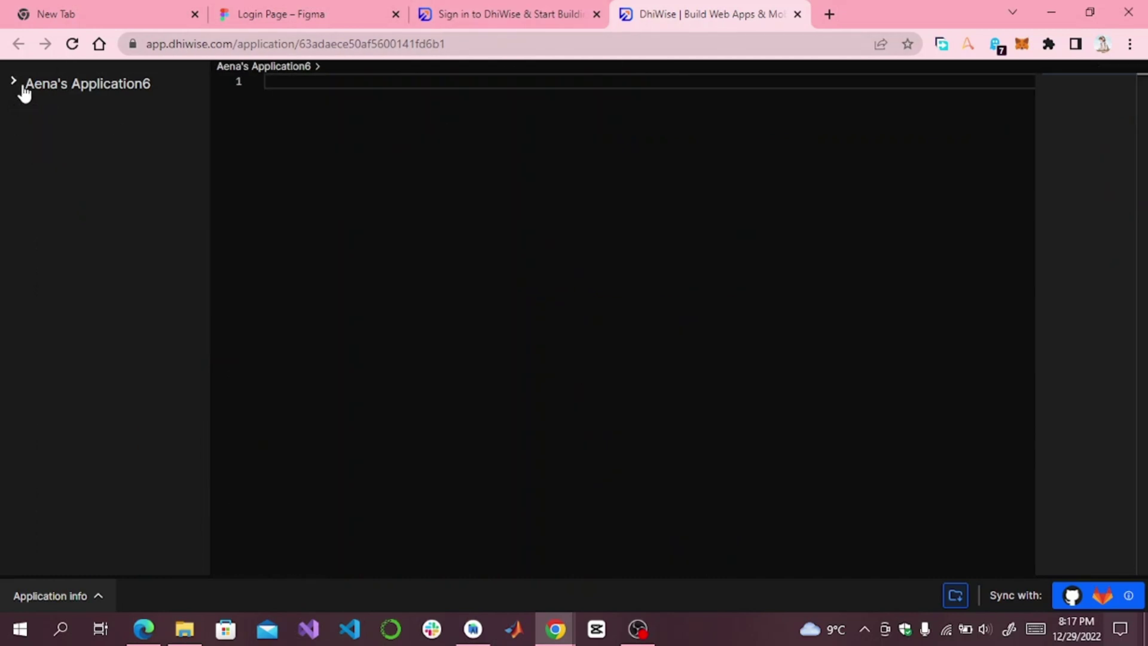
{"action": "left_click", "coordinate": [18, 84]}
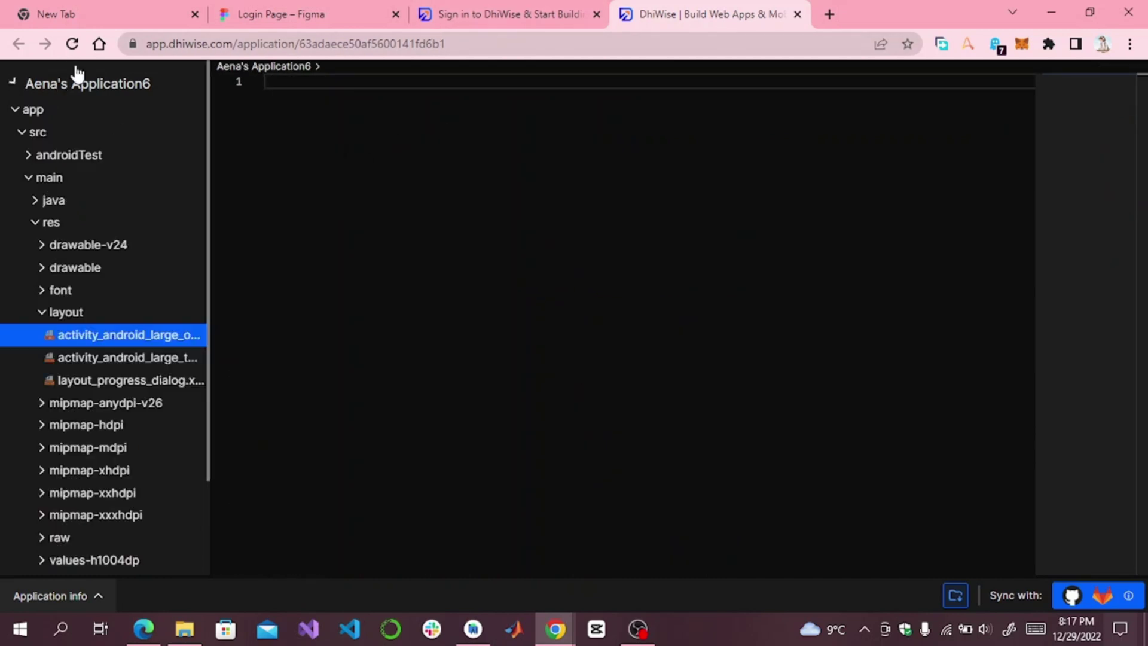
{"action": "left_click", "coordinate": [478, 12]}
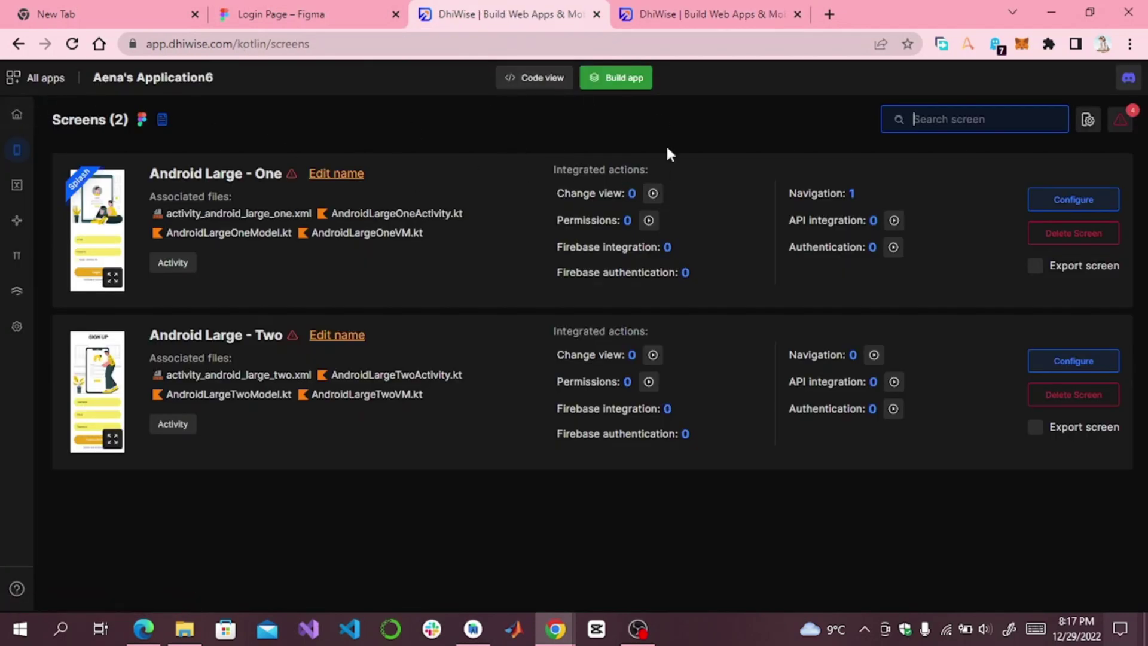
Copy the application token from the Dashboard and open the Android Studio/IntelliJ Plugin page
{"action": "left_click", "coordinate": [18, 116]}
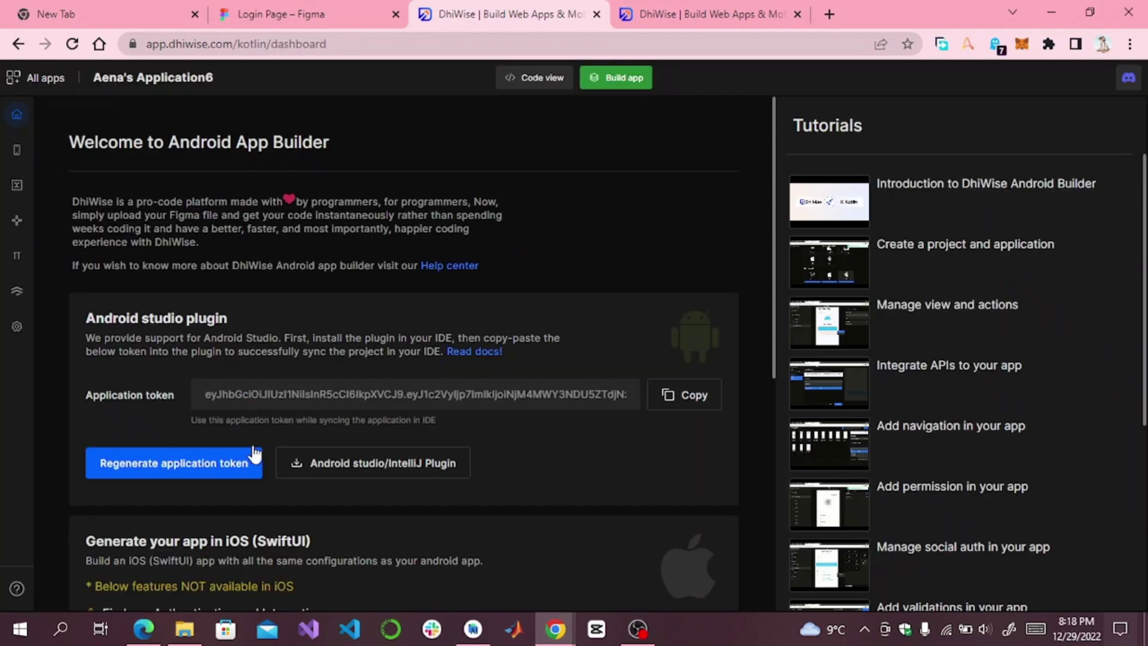
{"action": "left_click", "coordinate": [668, 404]}
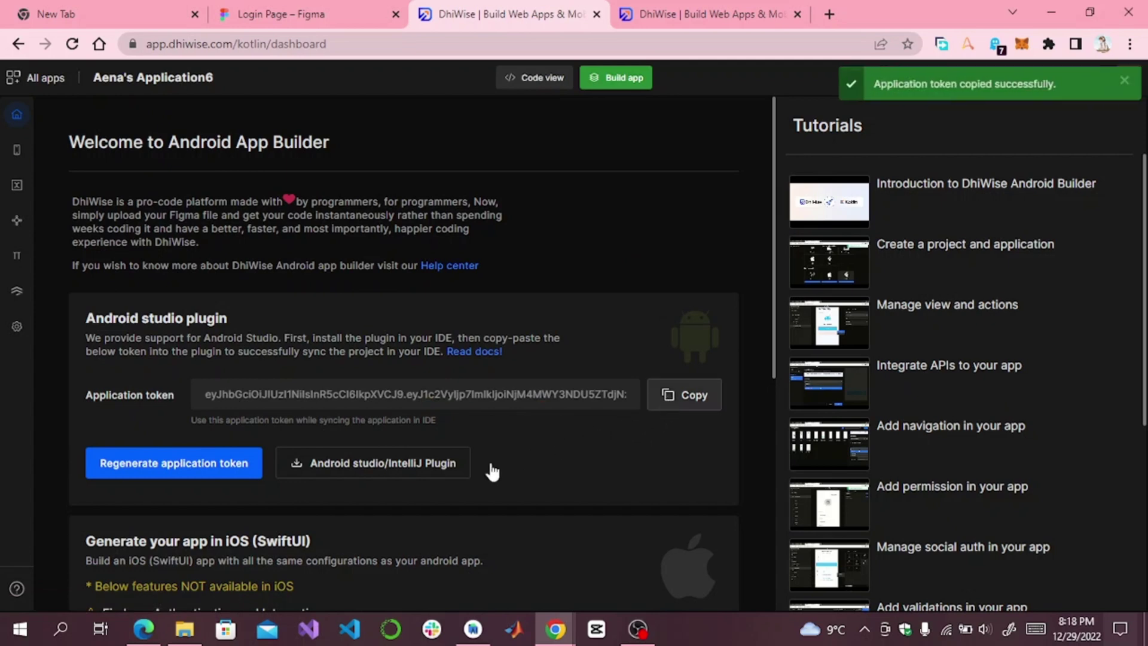
{"action": "left_click", "coordinate": [413, 473]}
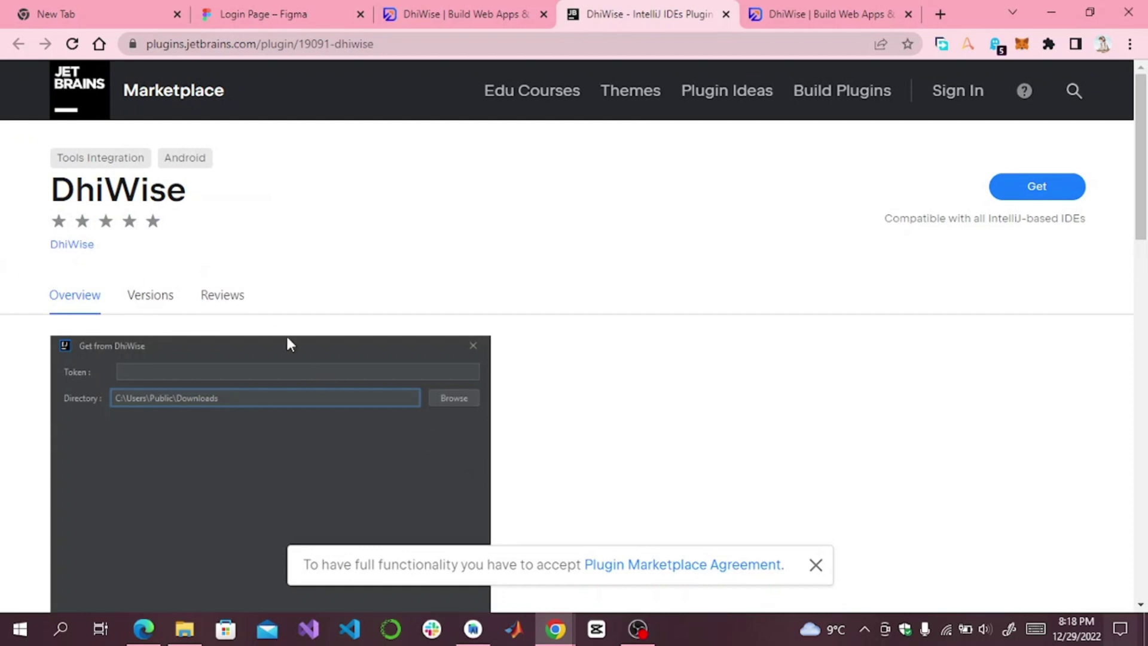
Download a DhiWise plugin version from the Versions list and switch to Android Studio's ExportDesign project
{"action": "scroll", "coordinate": [288, 358], "scroll_direction": "down", "scroll_amount": 4}
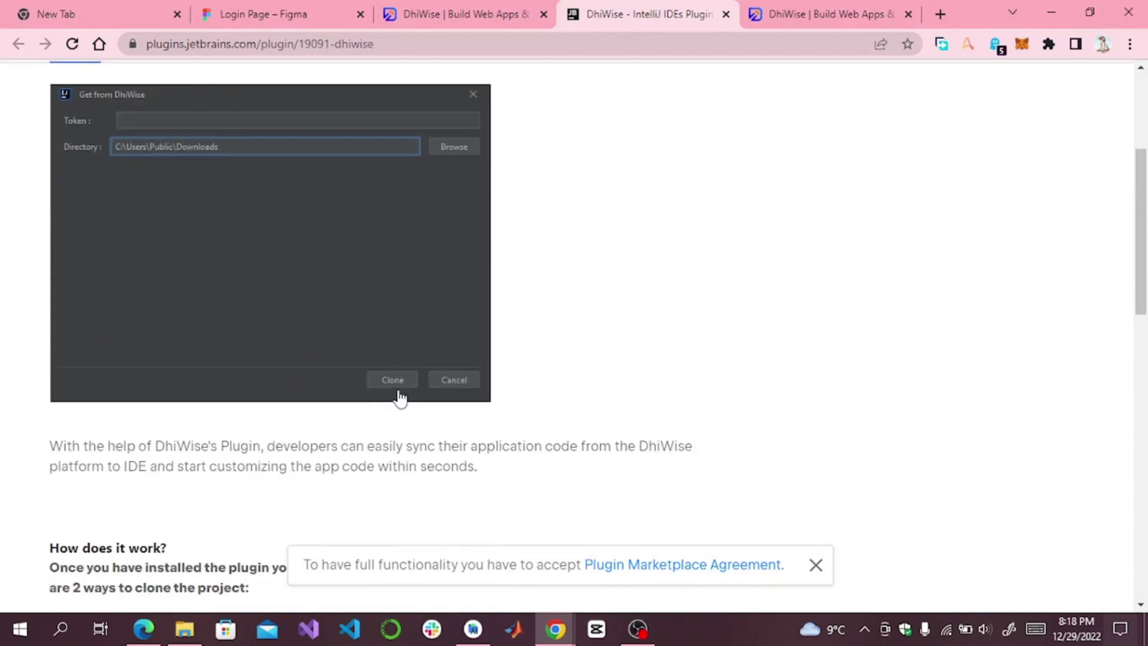
{"action": "scroll", "coordinate": [396, 391], "scroll_direction": "up", "scroll_amount": 3}
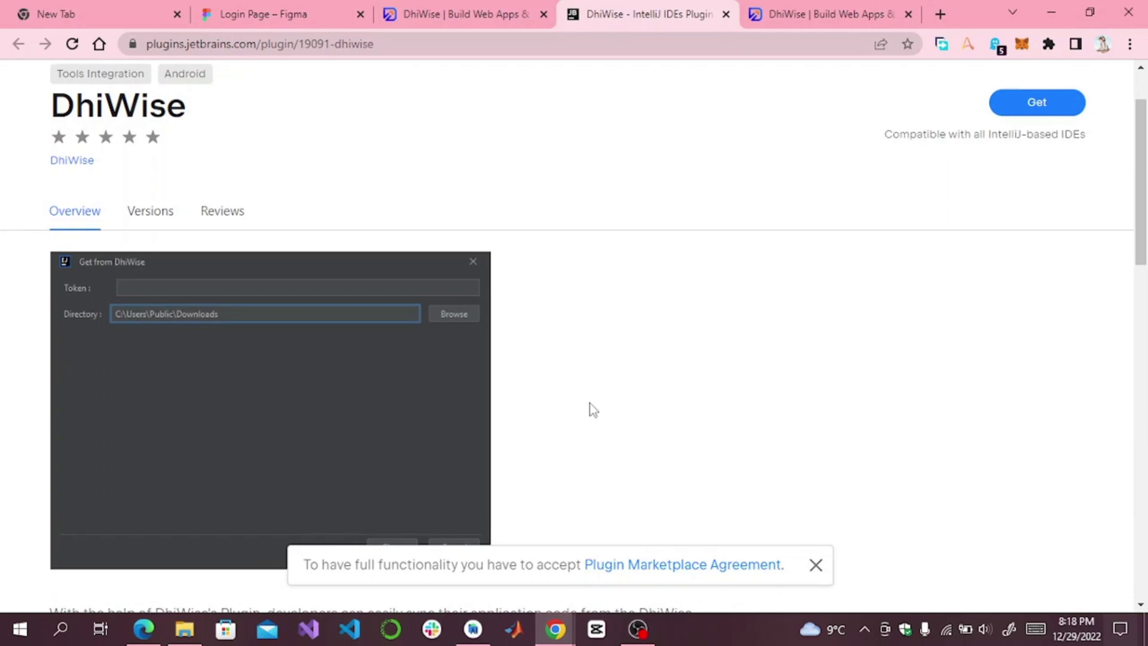
{"action": "left_click", "coordinate": [1032, 103]}
{"action": "scroll", "coordinate": [590, 410], "scroll_direction": "down", "scroll_amount": 3}
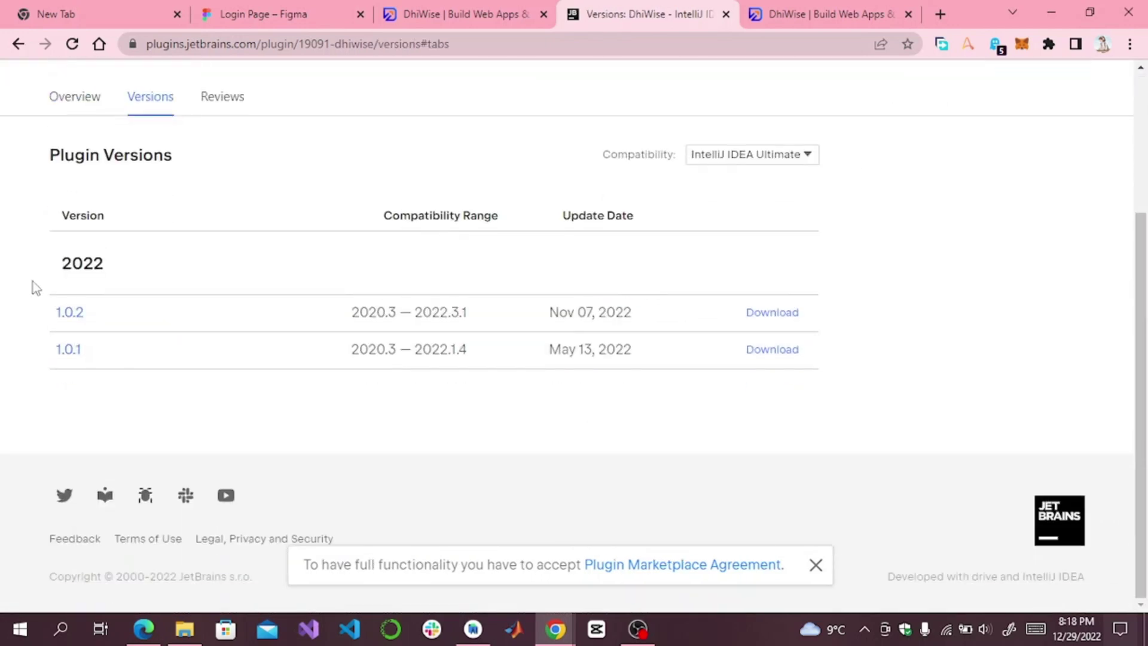
{"action": "left_click", "coordinate": [766, 322]}
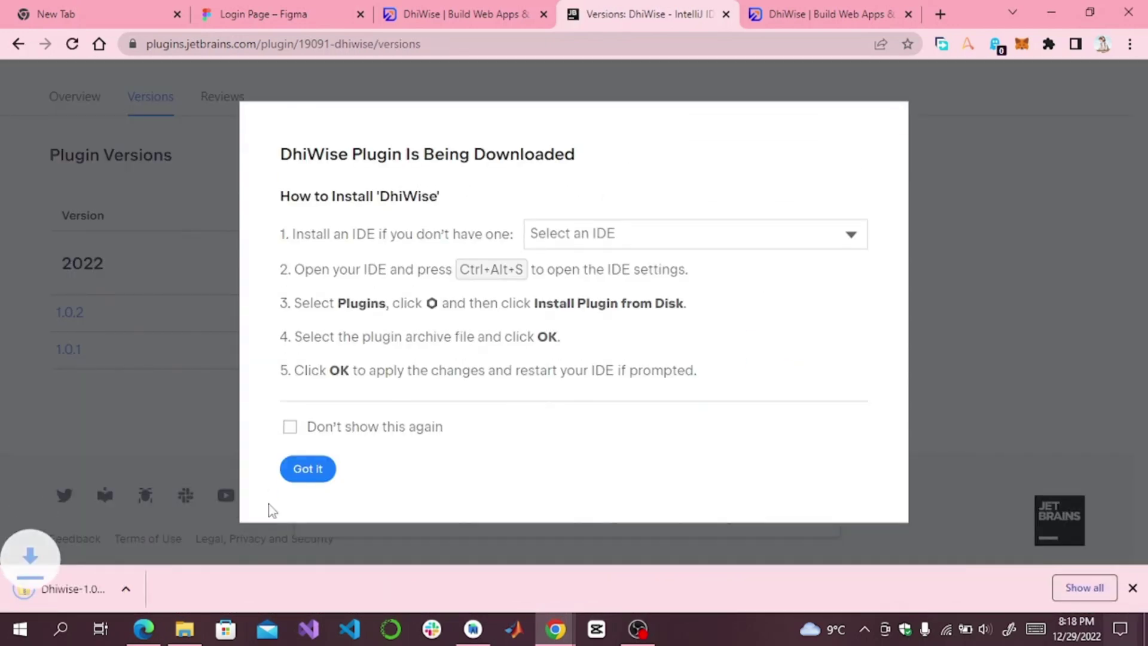
{"action": "left_click", "coordinate": [469, 633]}
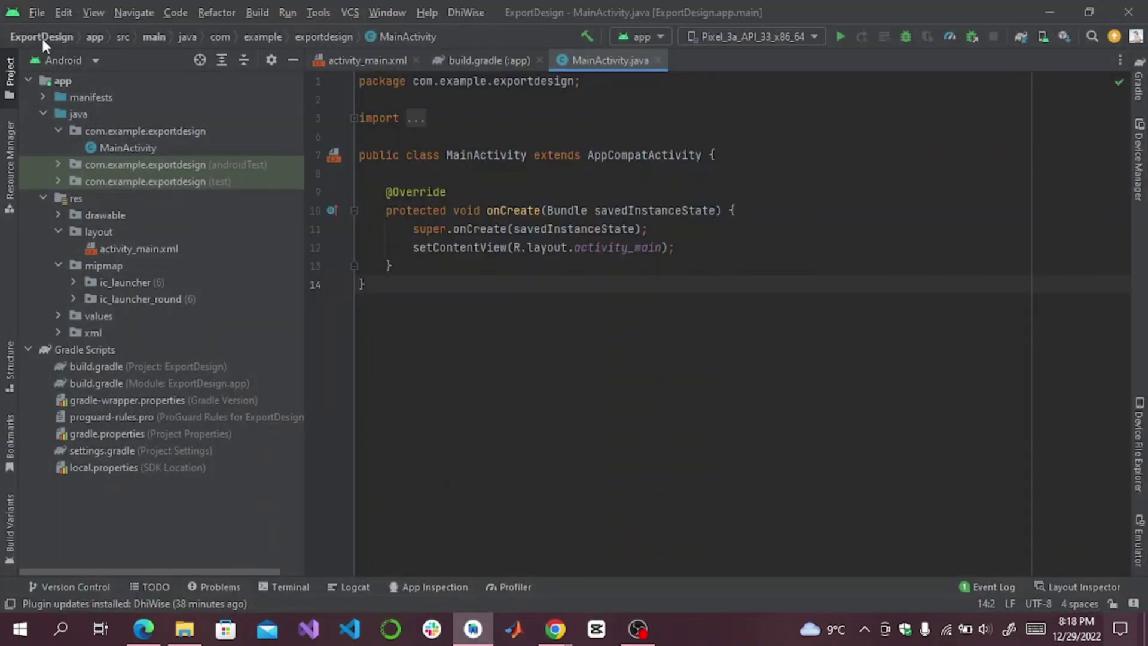
Close stray menus and popups, then open Settings with Ctrl+Alt+S on installed Plugins, including DhiWise 1.0.2
{"action": "left_click", "coordinate": [41, 14]}
{"action": "mouse_move", "coordinate": [44, 26]}
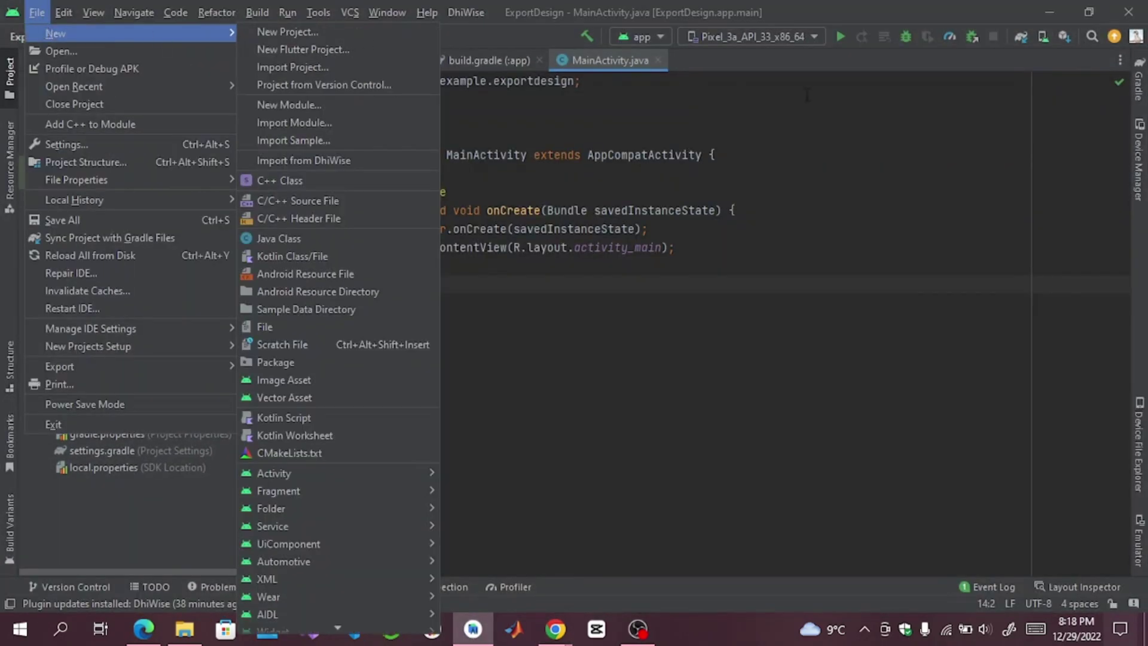
{"action": "left_click", "coordinate": [598, 119]}
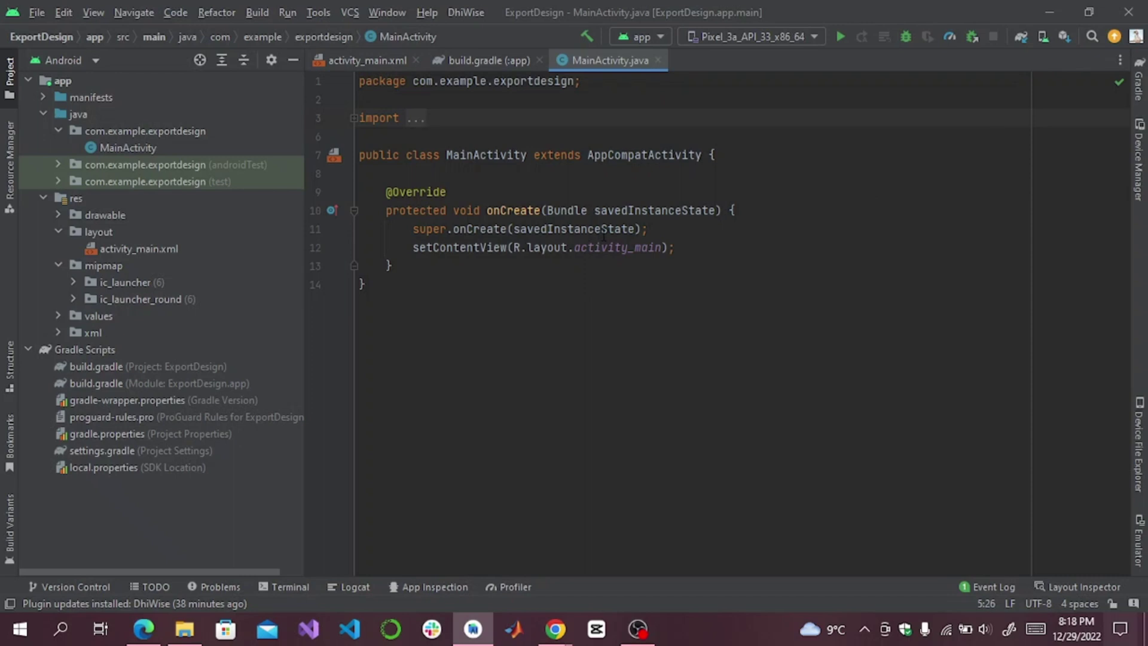
{"action": "mouse_move", "coordinate": [610, 250]}
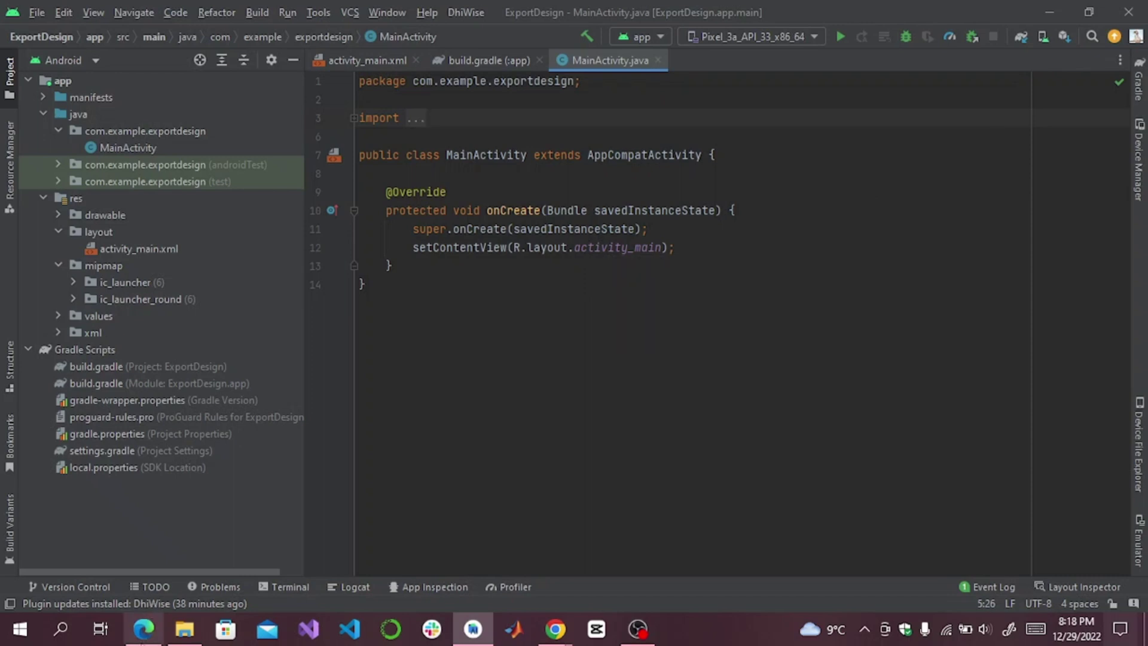
{"action": "left_click", "coordinate": [514, 396]}
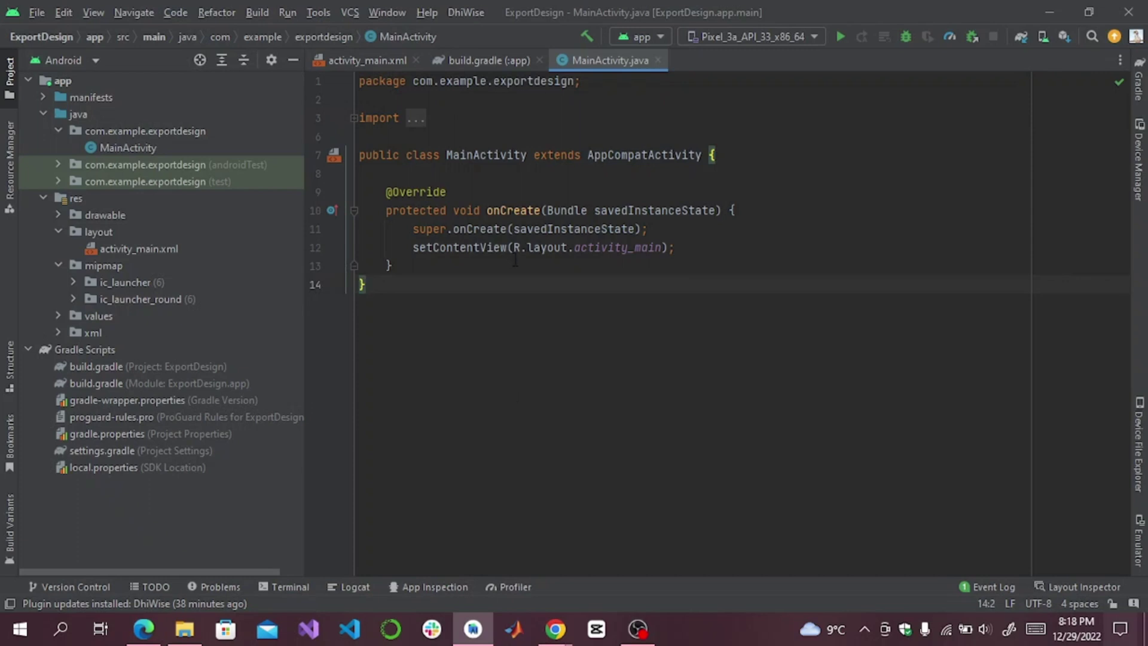
{"action": "key", "text": "ctrl+alt+s"}
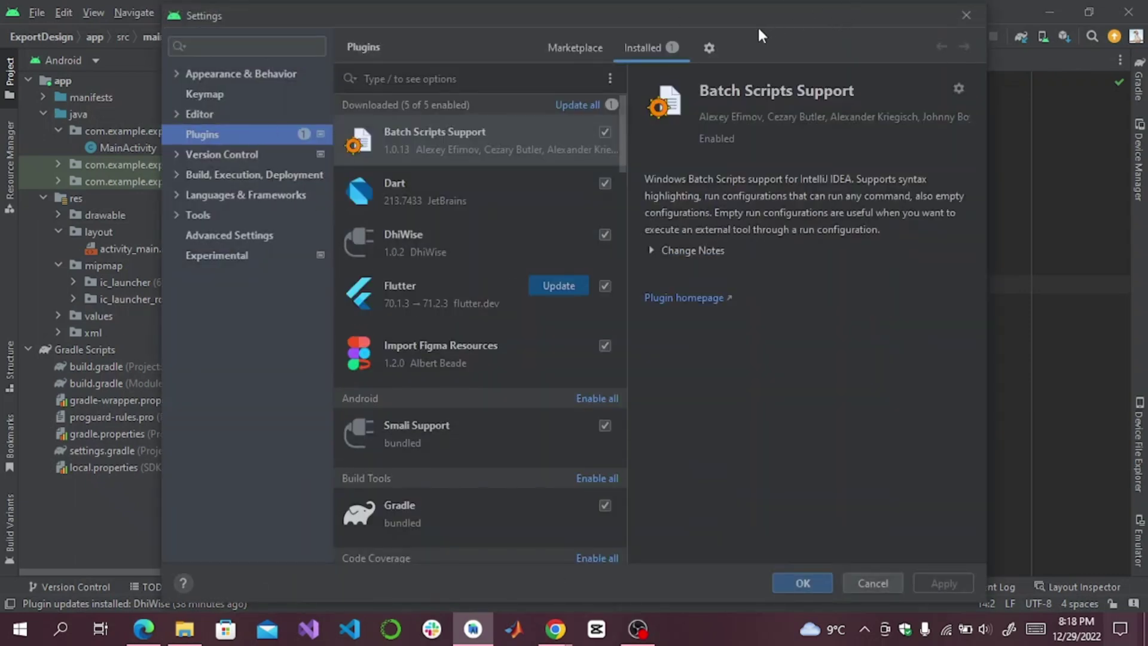
Install the DhiWise plugin from Downloads/Dhiwise-1.0.2 (3).zip and restart the IDE
{"action": "left_click", "coordinate": [710, 48]}
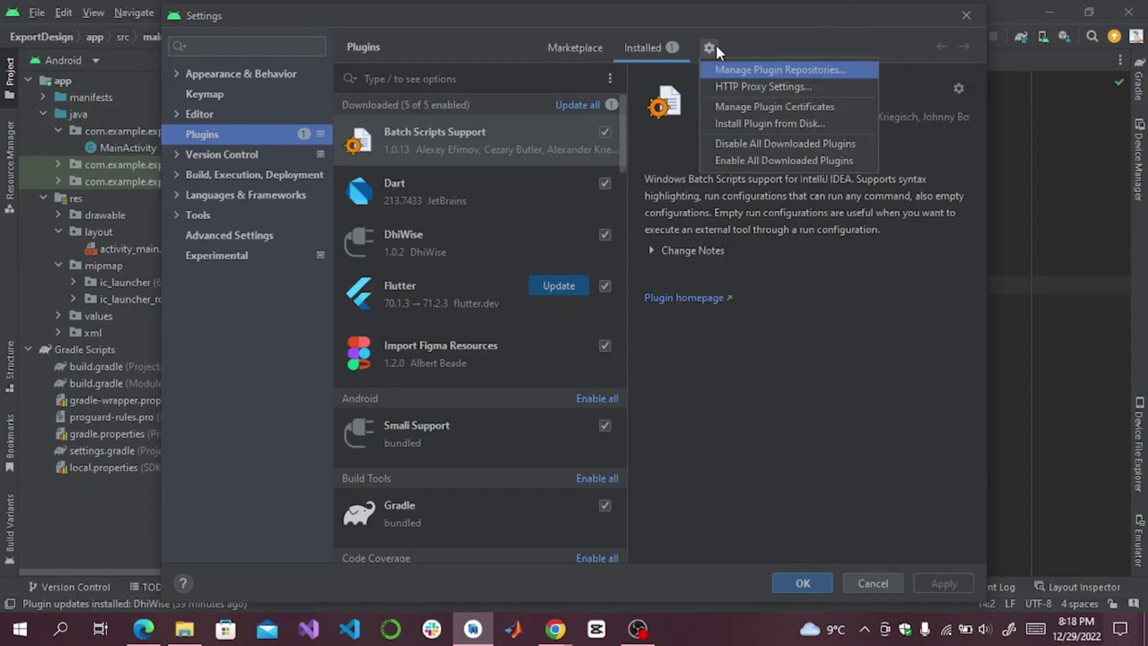
{"action": "left_click", "coordinate": [767, 128]}
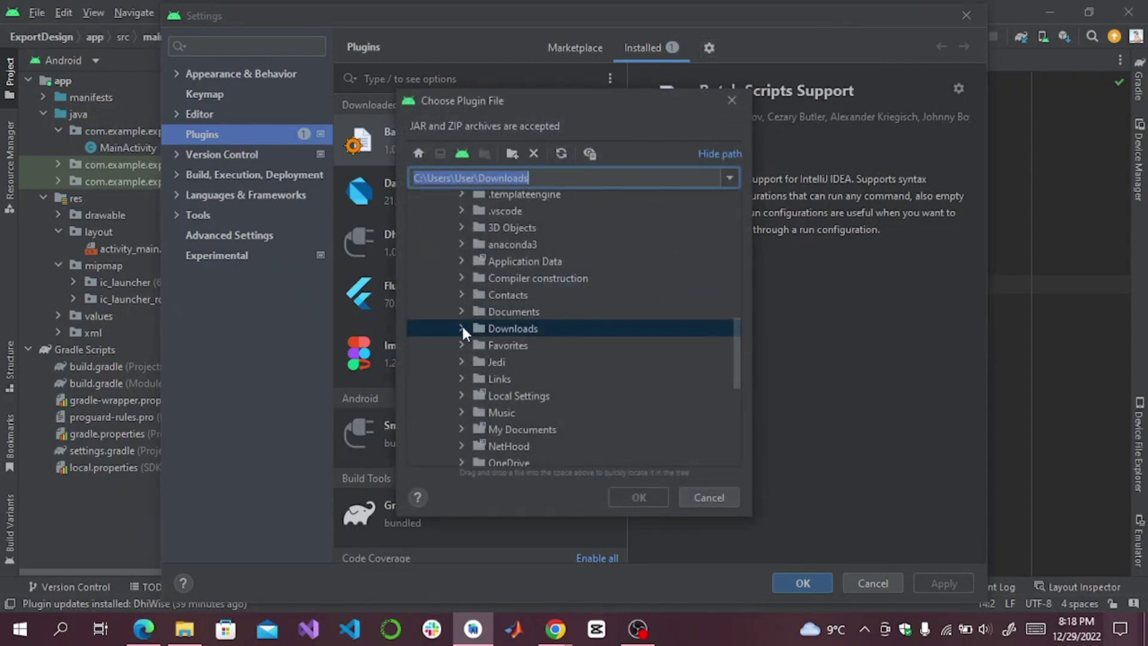
{"action": "left_click", "coordinate": [461, 328]}
{"action": "scroll", "coordinate": [508, 369], "scroll_direction": "down", "scroll_amount": 4}
{"action": "scroll", "coordinate": [519, 369], "scroll_direction": "down", "scroll_amount": 3}
{"action": "left_click", "coordinate": [558, 384]}
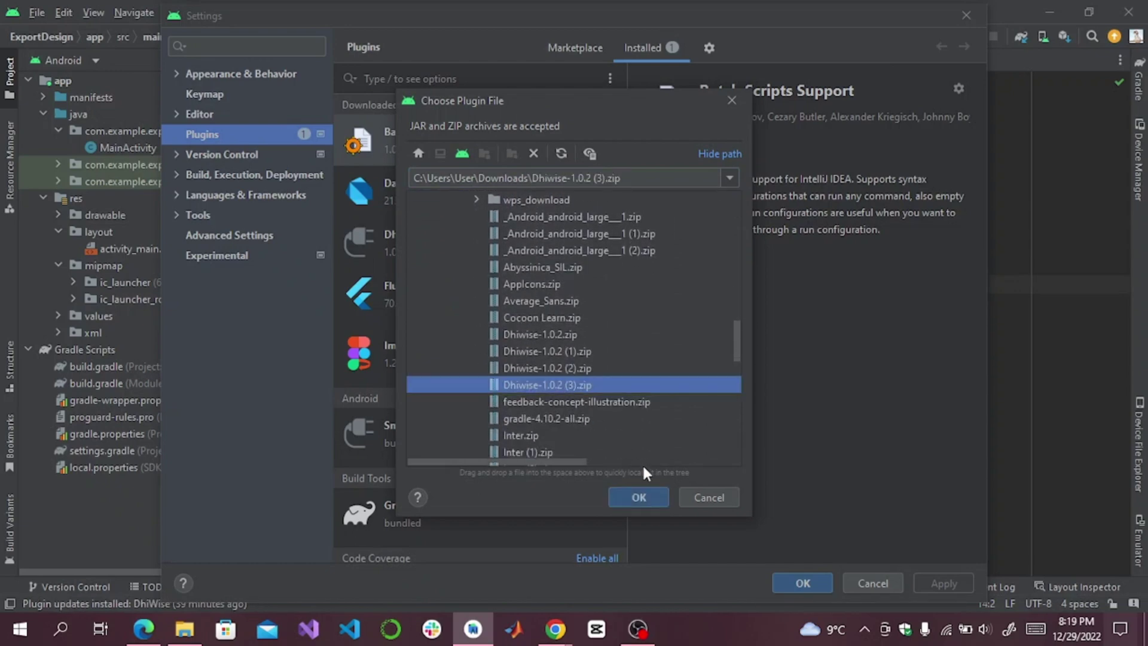
{"action": "left_click", "coordinate": [643, 485]}
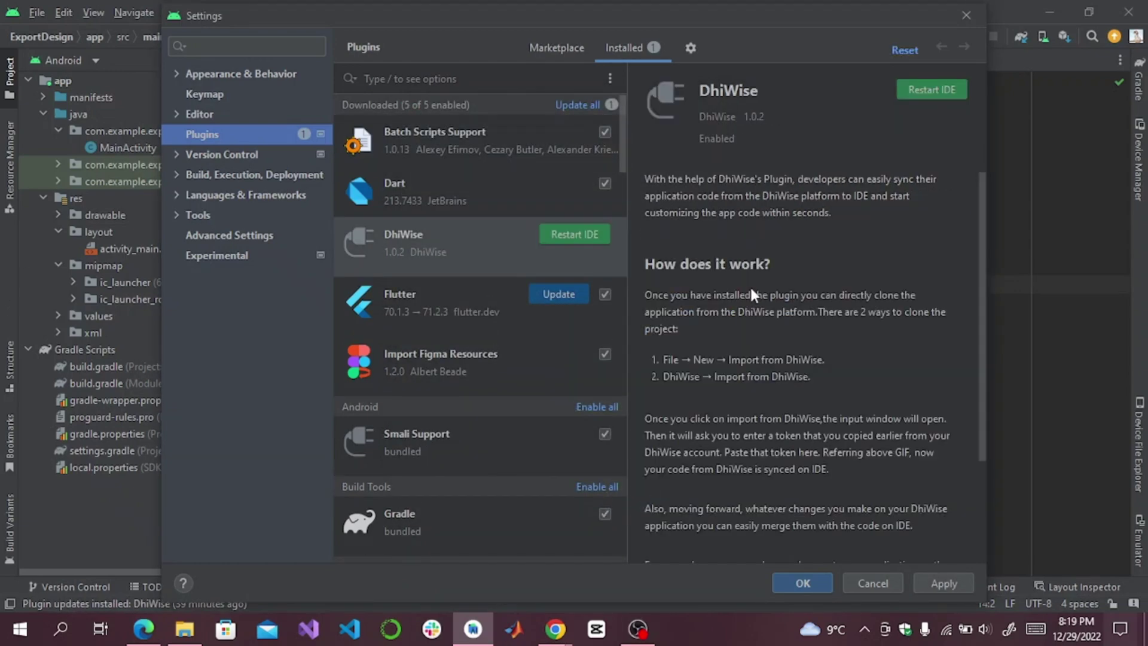
{"action": "left_click", "coordinate": [590, 235]}
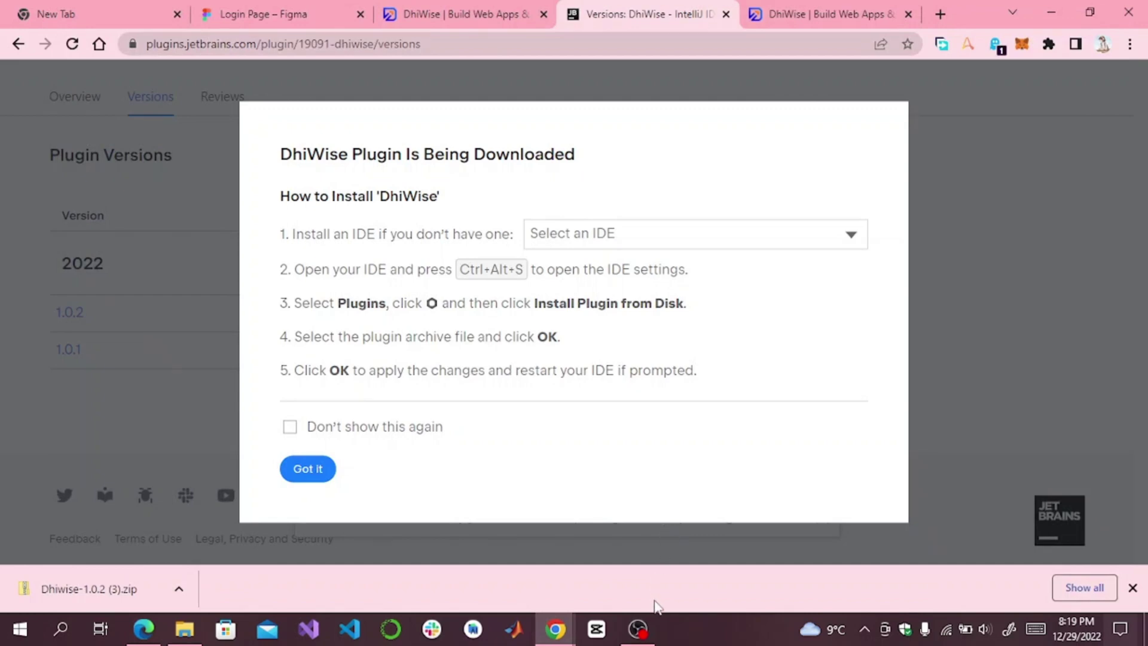
Leave Chrome for the restarted Android Studio, which reports the DhiWise plugin as installed
{"action": "left_click", "coordinate": [637, 626]}
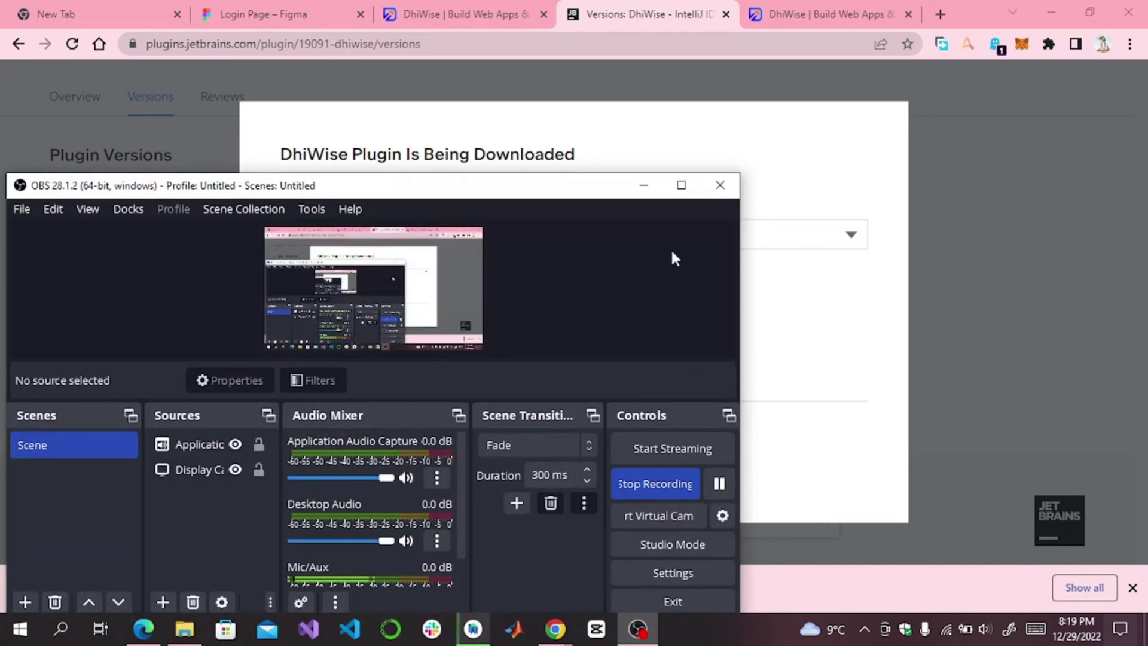
{"action": "left_click", "coordinate": [645, 184]}
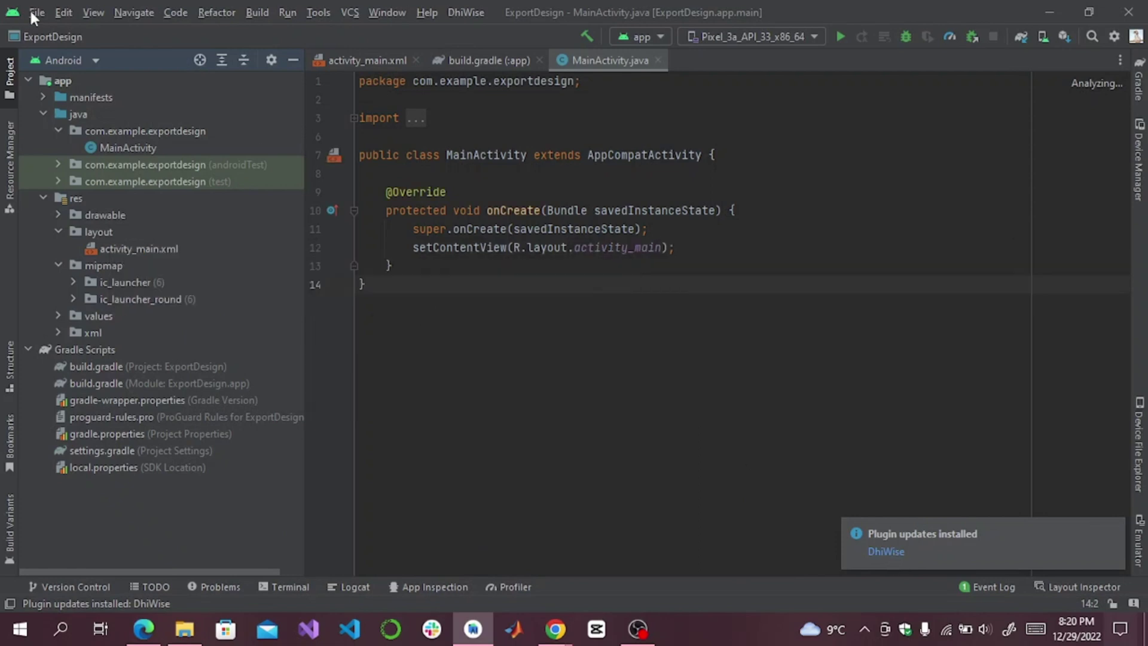
Start File > New > Import from DhiWise and paste the DhiWise access token
{"action": "left_click", "coordinate": [30, 8]}
{"action": "mouse_move", "coordinate": [141, 33]}
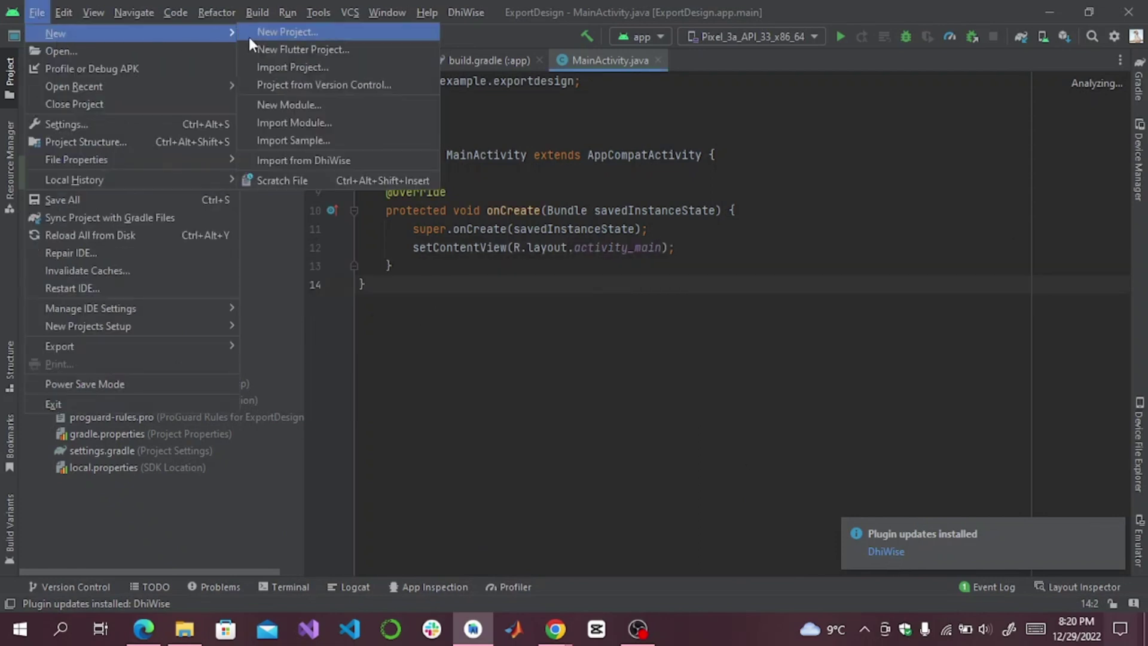
{"action": "key", "text": "Escape"}
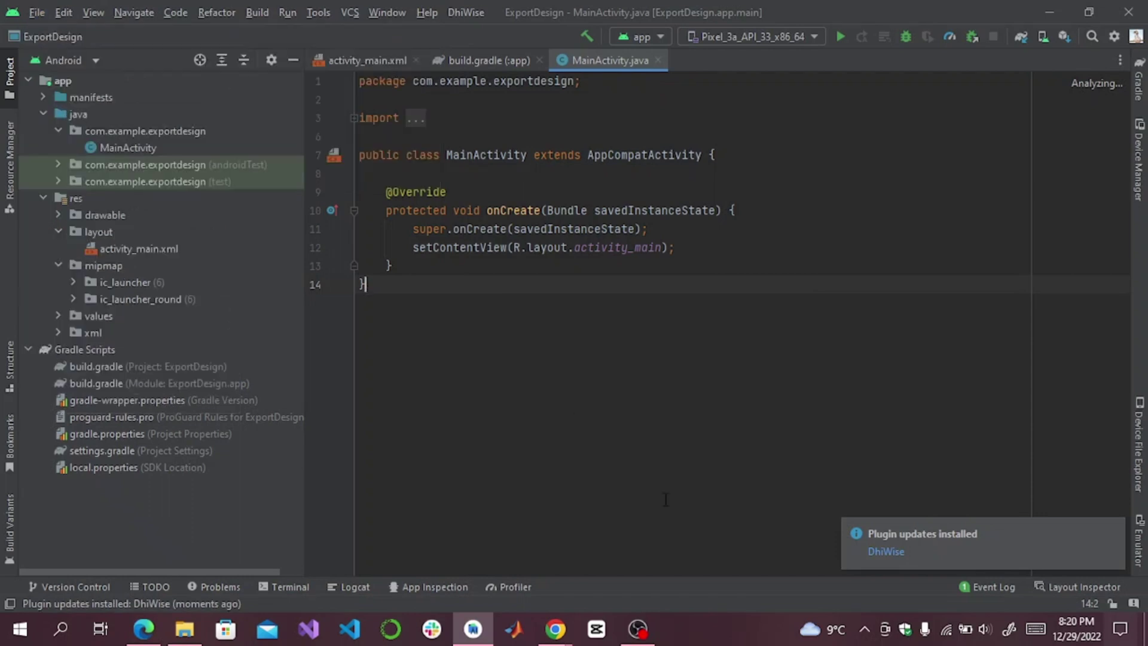
{"action": "left_click", "coordinate": [37, 12]}
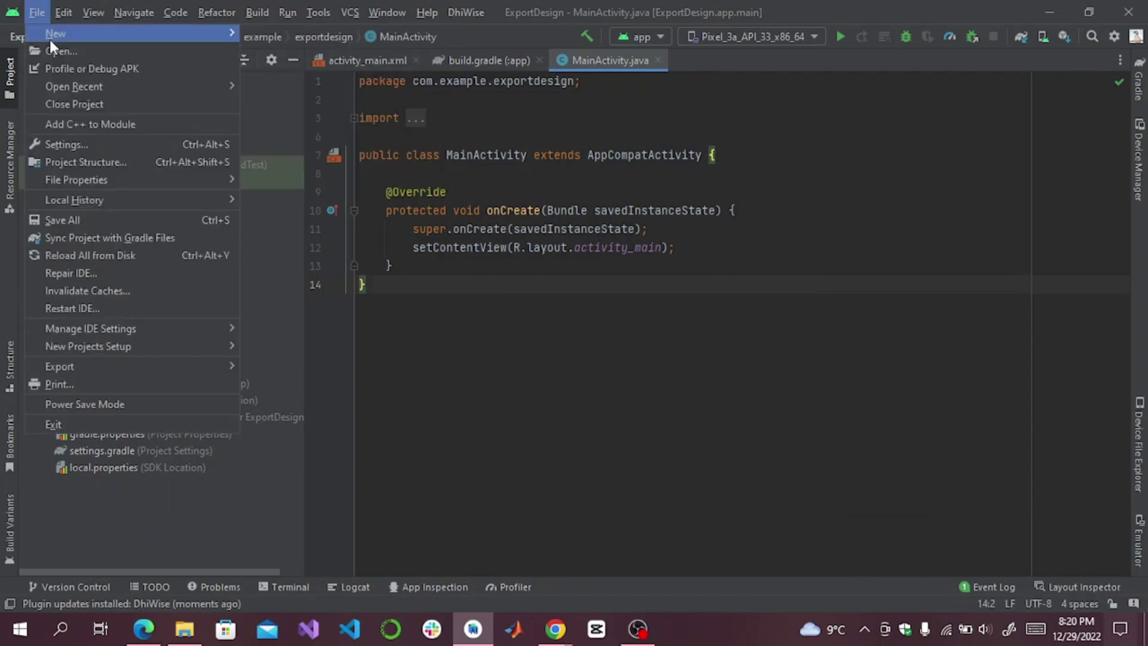
{"action": "mouse_move", "coordinate": [49, 36]}
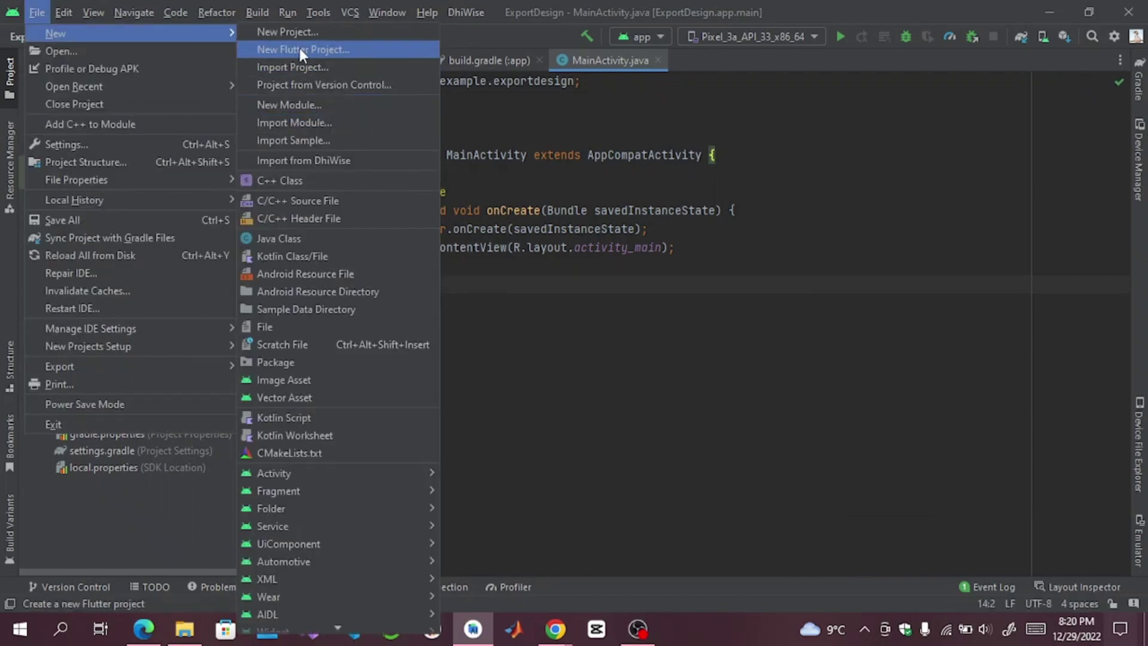
{"action": "left_click", "coordinate": [305, 160]}
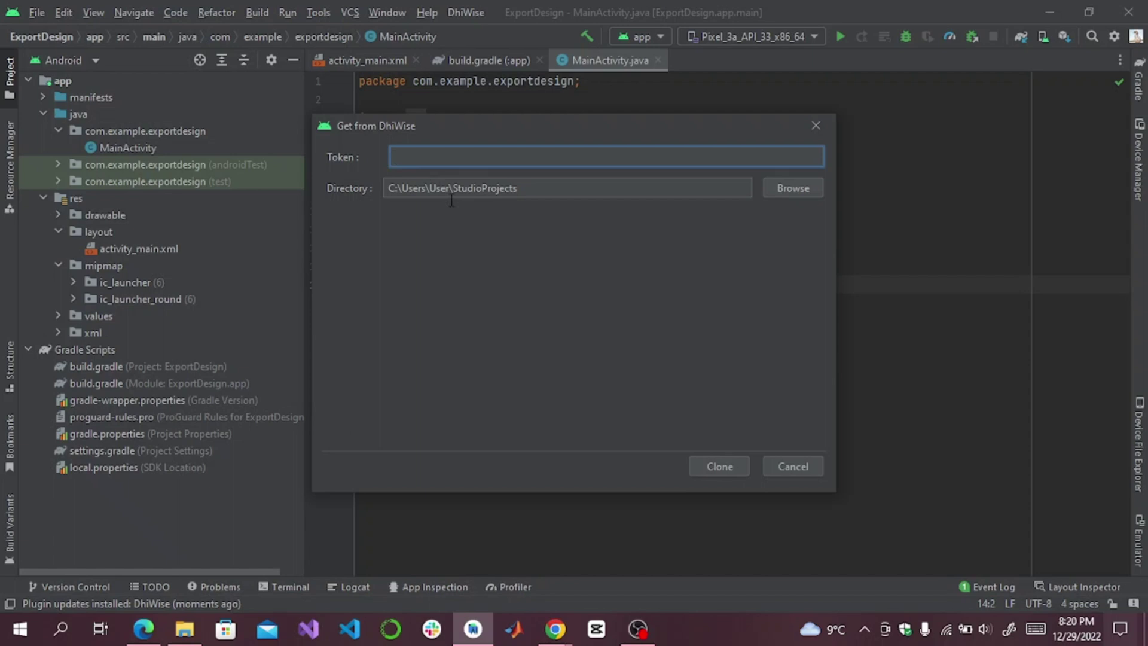
{"action": "key", "text": "ctrl+v"}
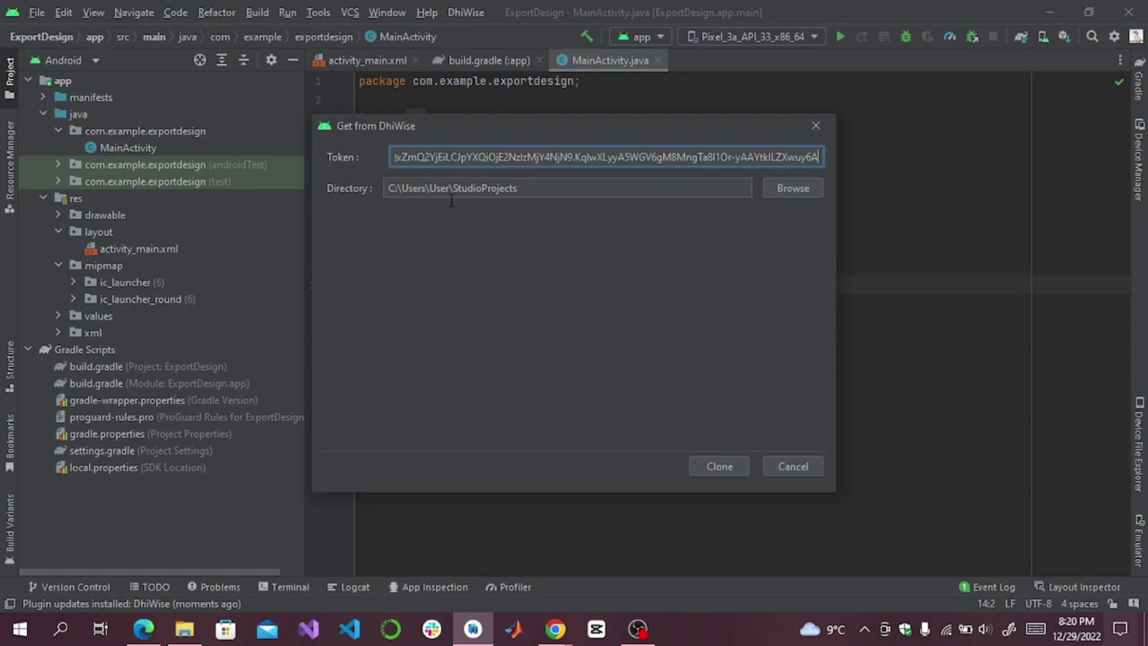
Clone aena_s_application6 into StudioProjects, trust it, and open it in a new window
{"action": "left_click", "coordinate": [719, 466]}
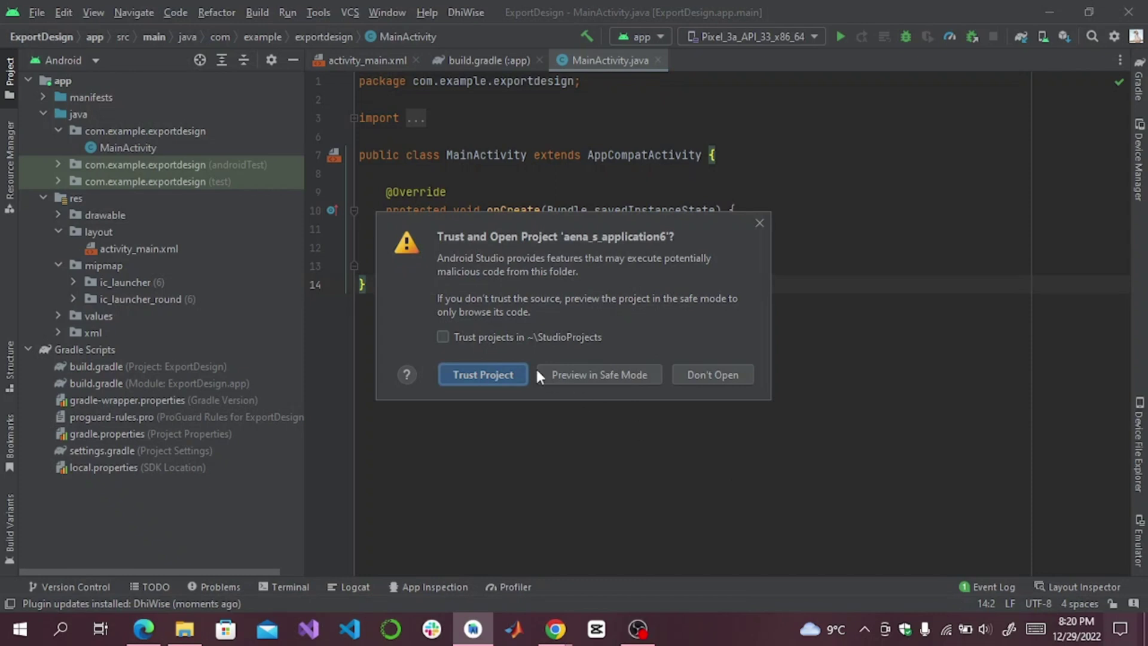
{"action": "left_click", "coordinate": [483, 374]}
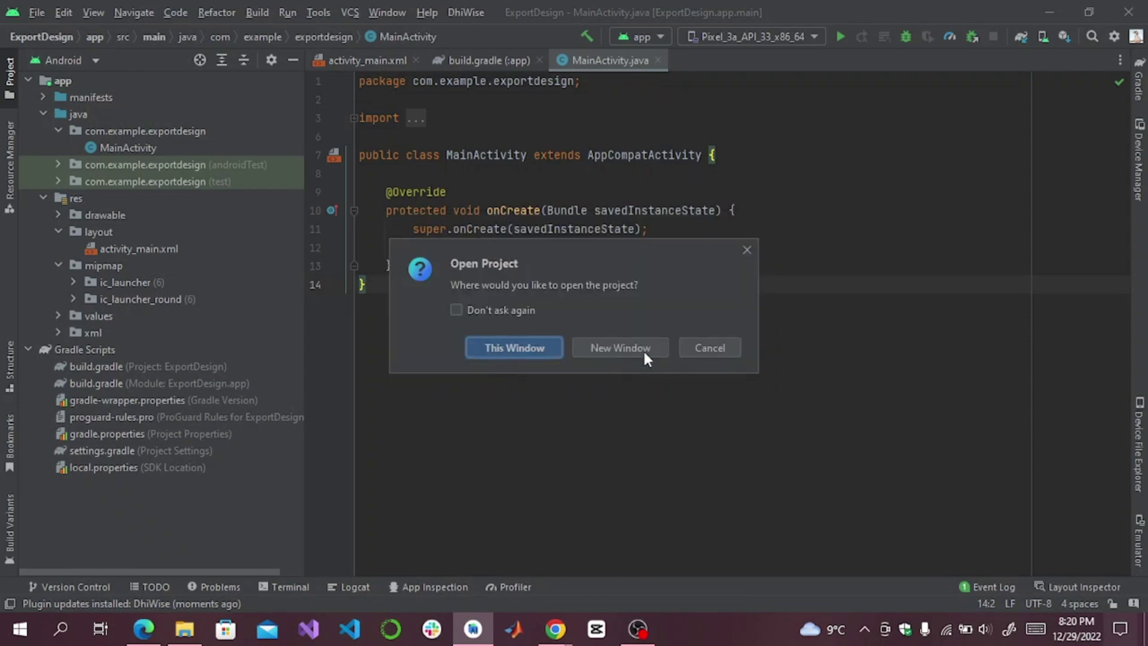
{"action": "left_click", "coordinate": [643, 349]}
{"action": "left_click", "coordinate": [622, 349]}
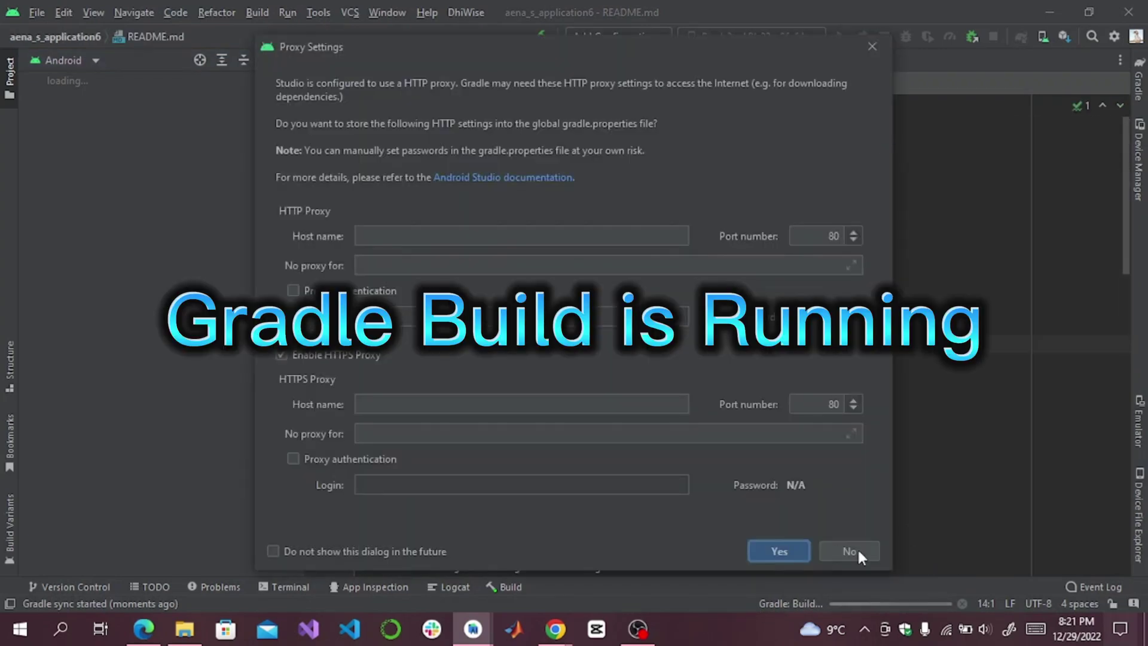
{"action": "left_click", "coordinate": [856, 549]}
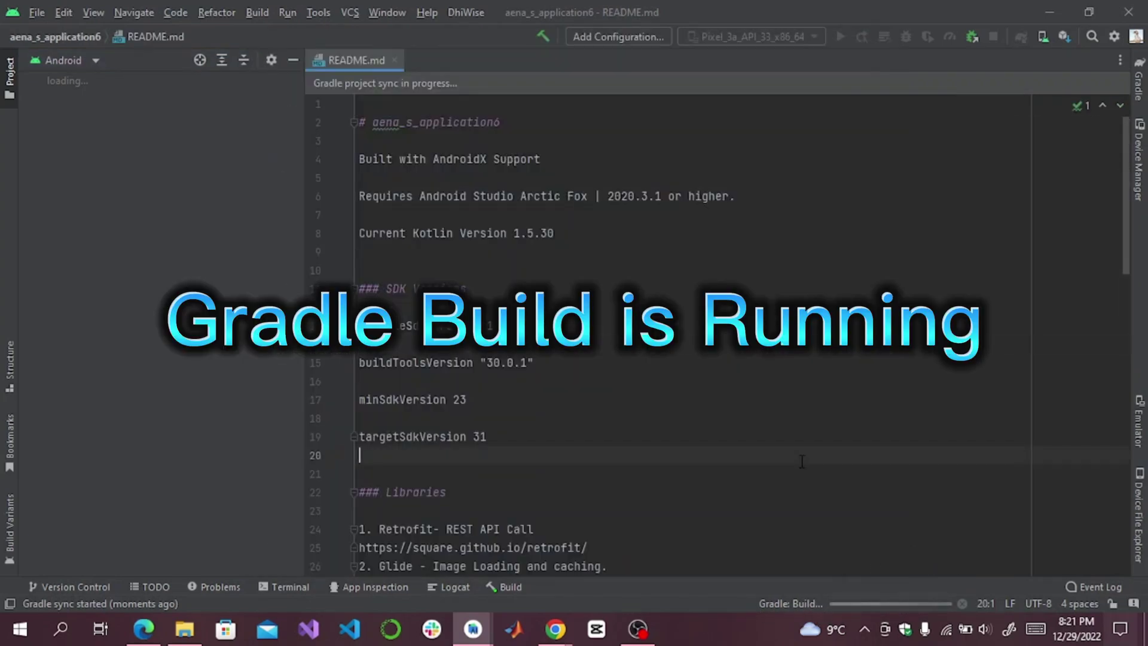
{"action": "left_click", "coordinate": [638, 628]}
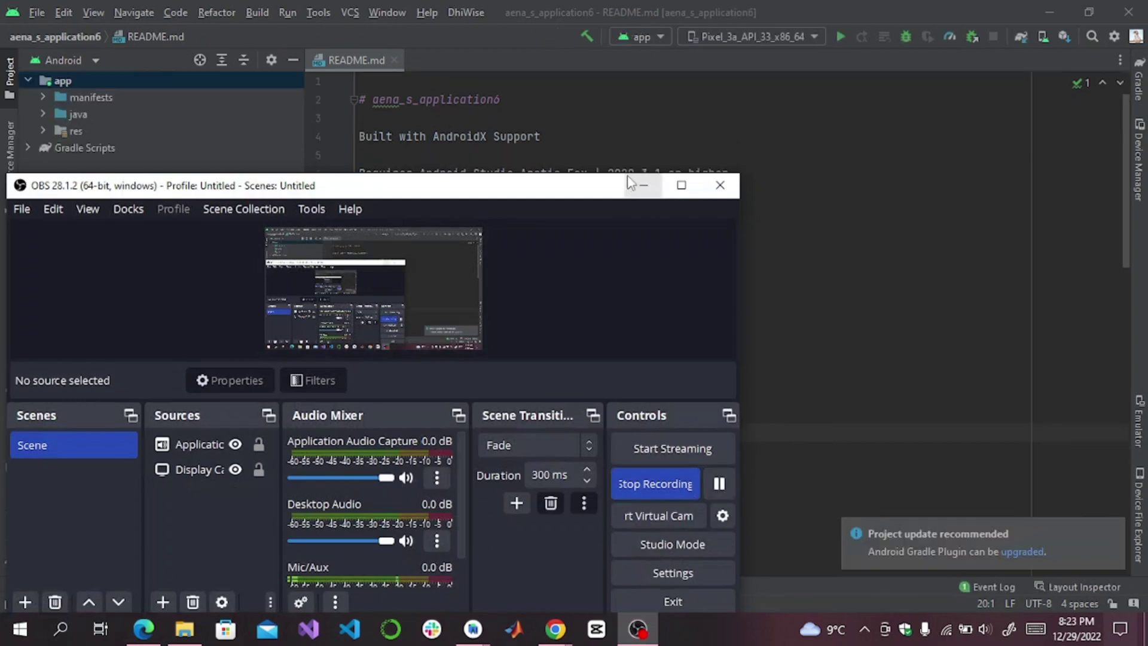
{"action": "left_click", "coordinate": [643, 185]}
{"action": "left_click", "coordinate": [494, 302]}
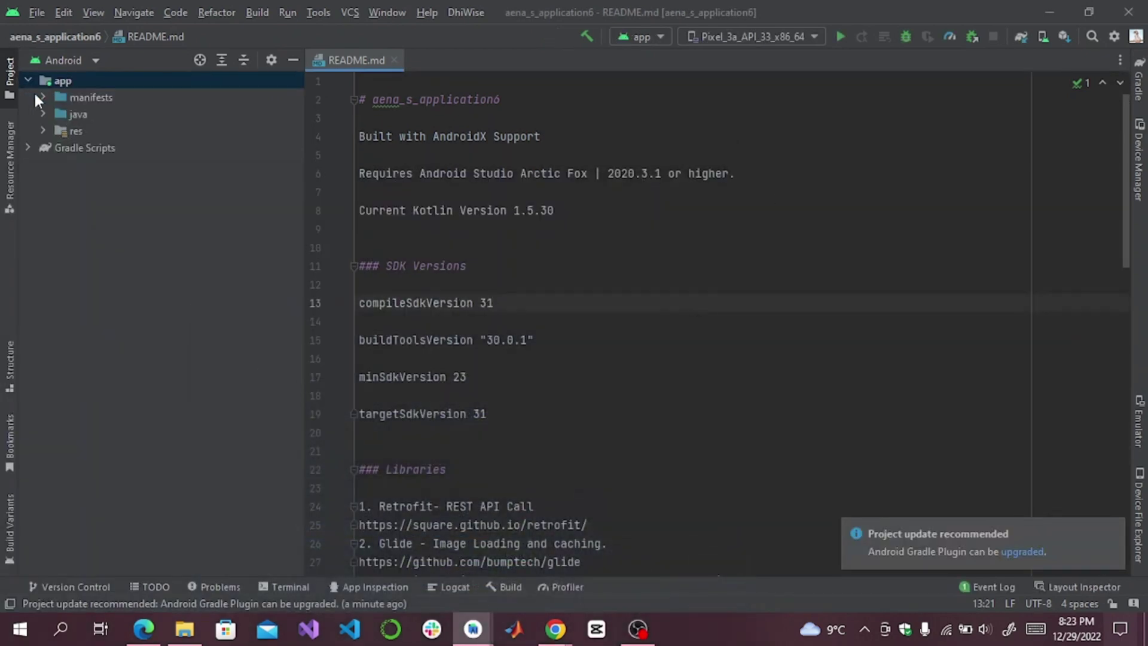
{"action": "left_click", "coordinate": [42, 115]}
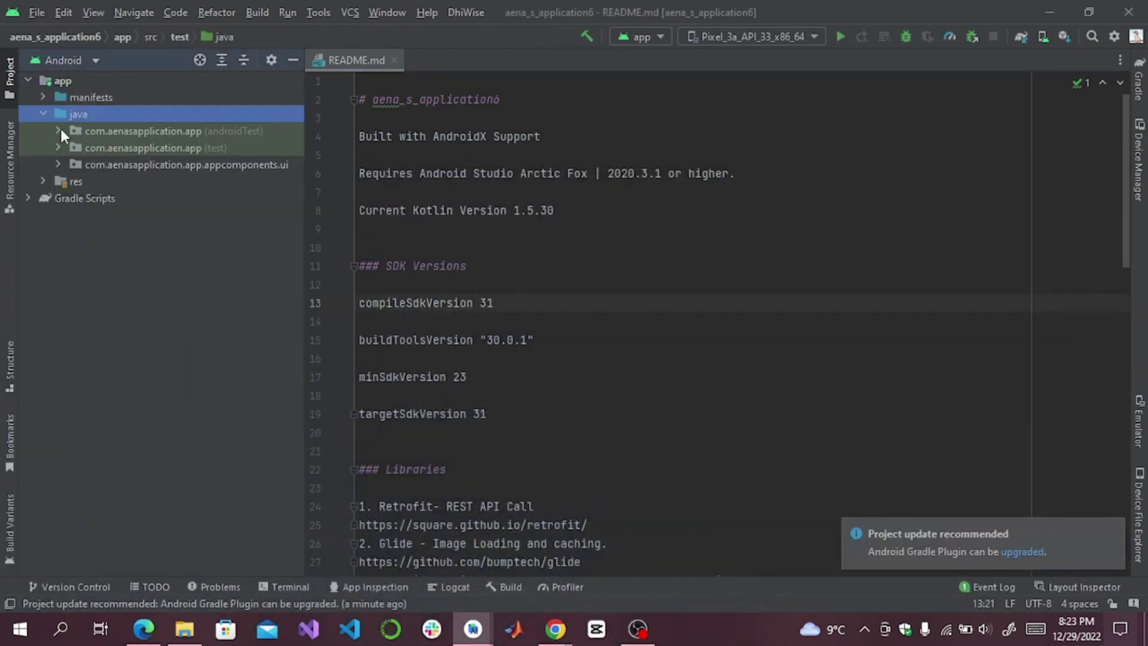
{"action": "left_click", "coordinate": [59, 132]}
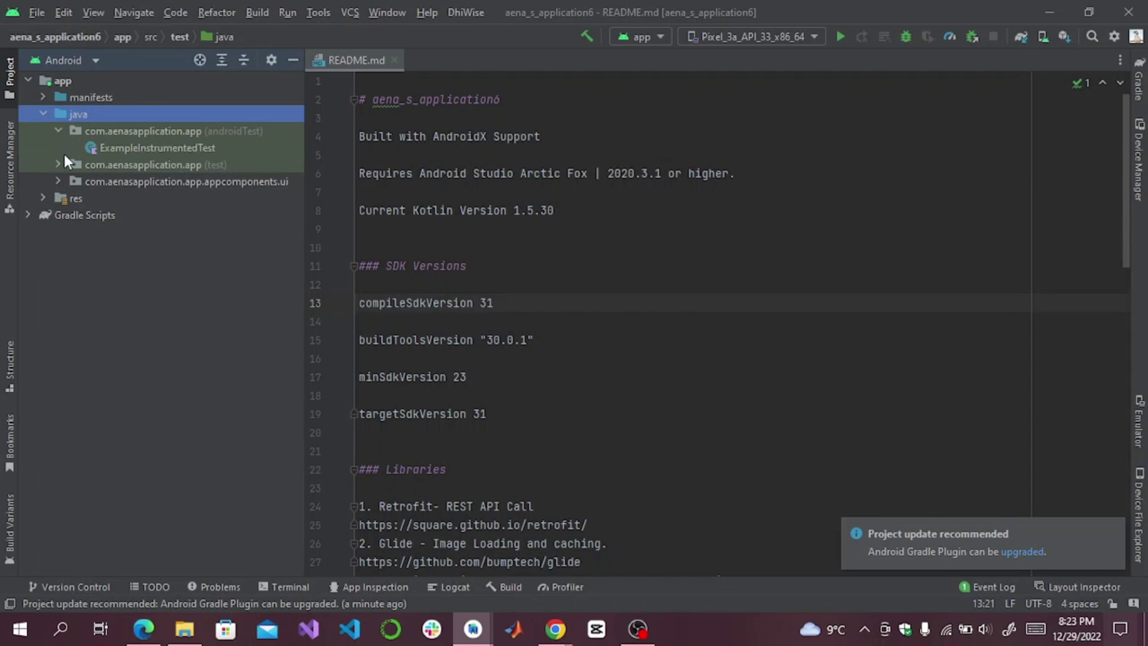
{"action": "left_click", "coordinate": [58, 165]}
{"action": "left_click", "coordinate": [53, 215]}
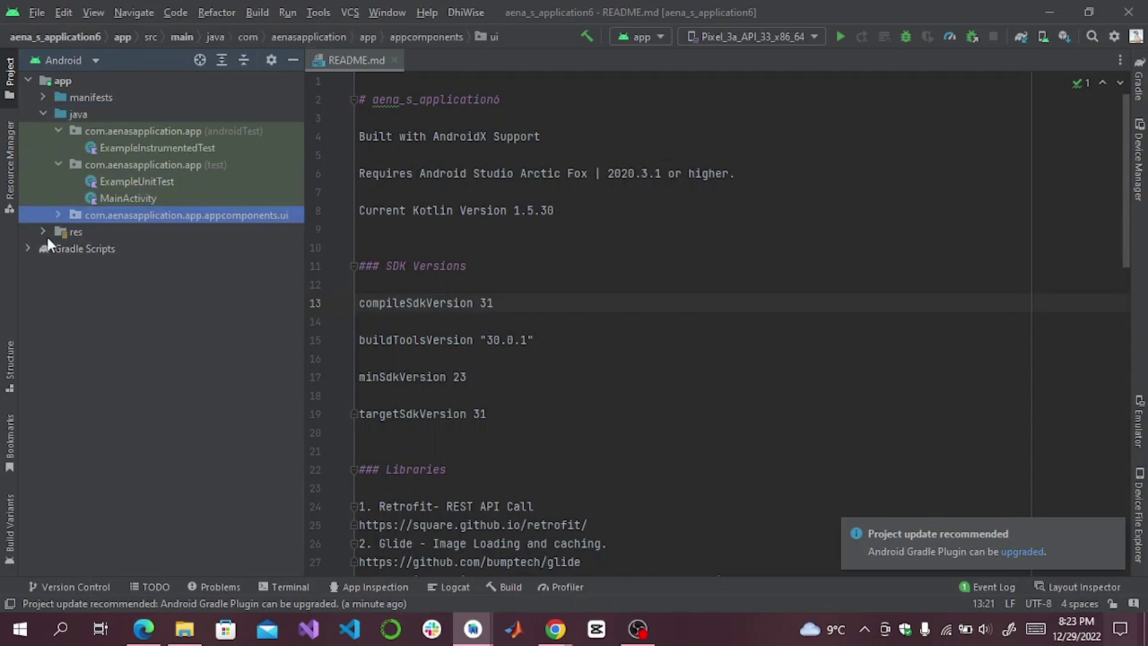
{"action": "left_click", "coordinate": [44, 232]}
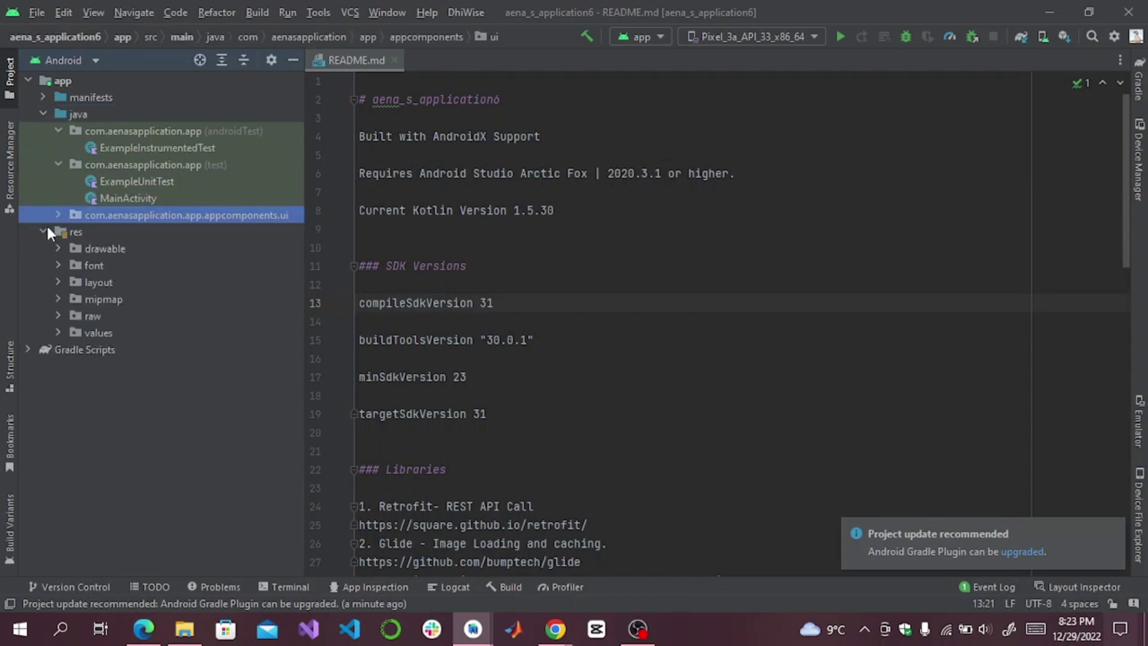
{"action": "left_click", "coordinate": [58, 282]}
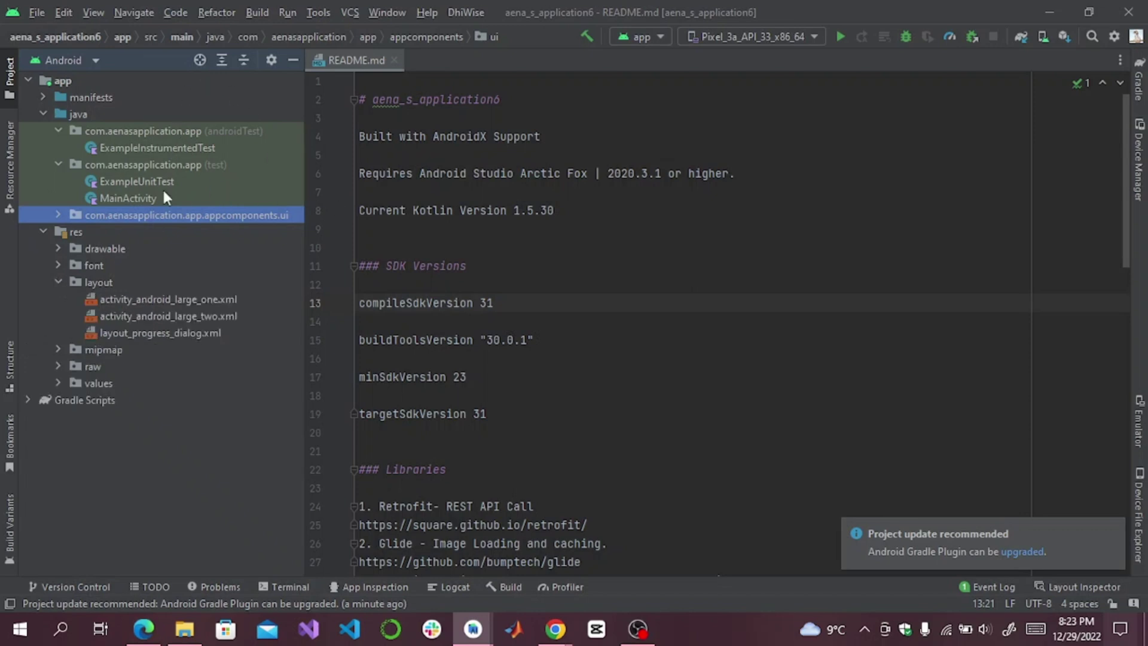
{"action": "right_click", "coordinate": [66, 113]}
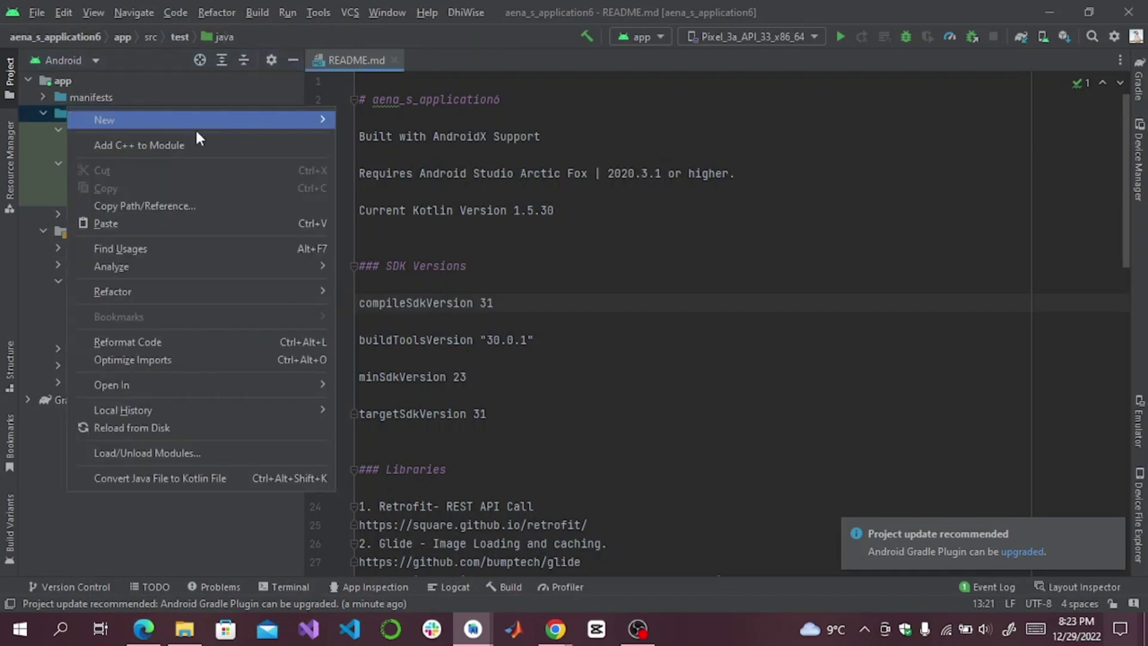
{"action": "mouse_move", "coordinate": [196, 128]}
{"action": "mouse_move", "coordinate": [524, 382]}
{"action": "left_click", "coordinate": [598, 311]}
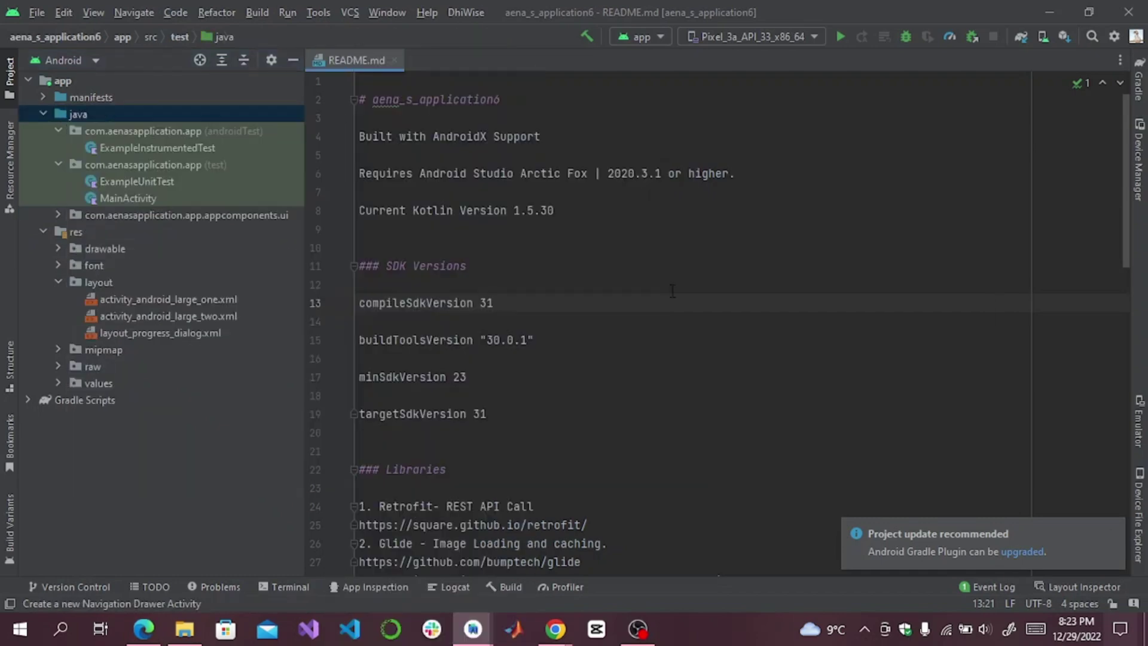
{"action": "left_click", "coordinate": [932, 56]}
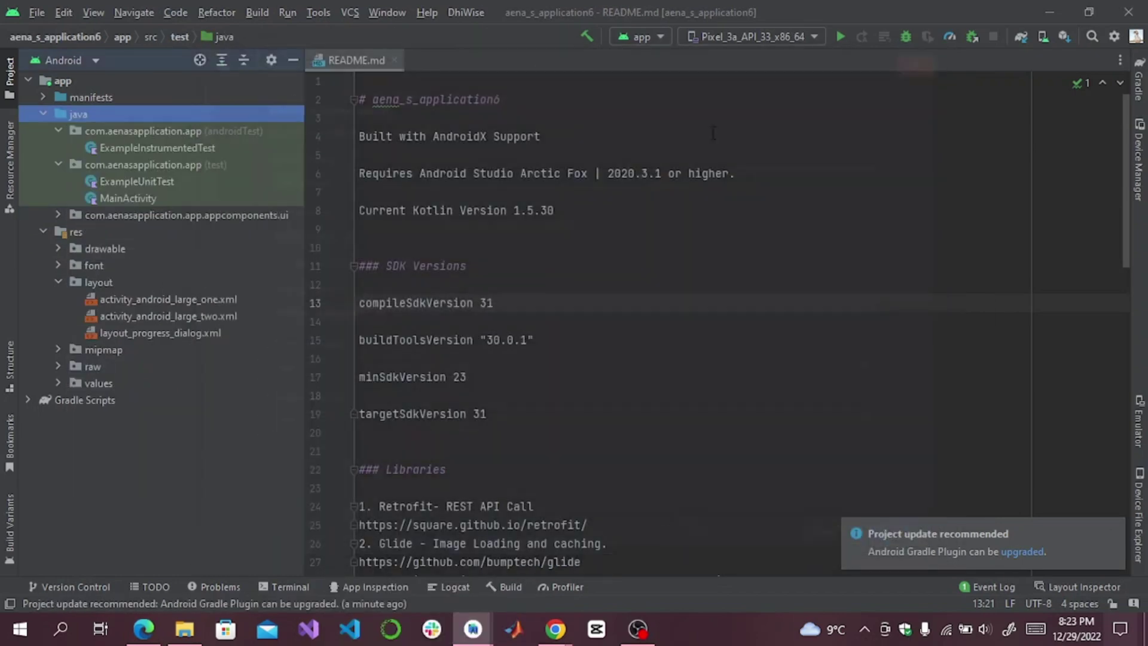
Open the activity_android_large_one.xml login layout in Split view with XML beside the preview
{"action": "double_click", "coordinate": [116, 298]}
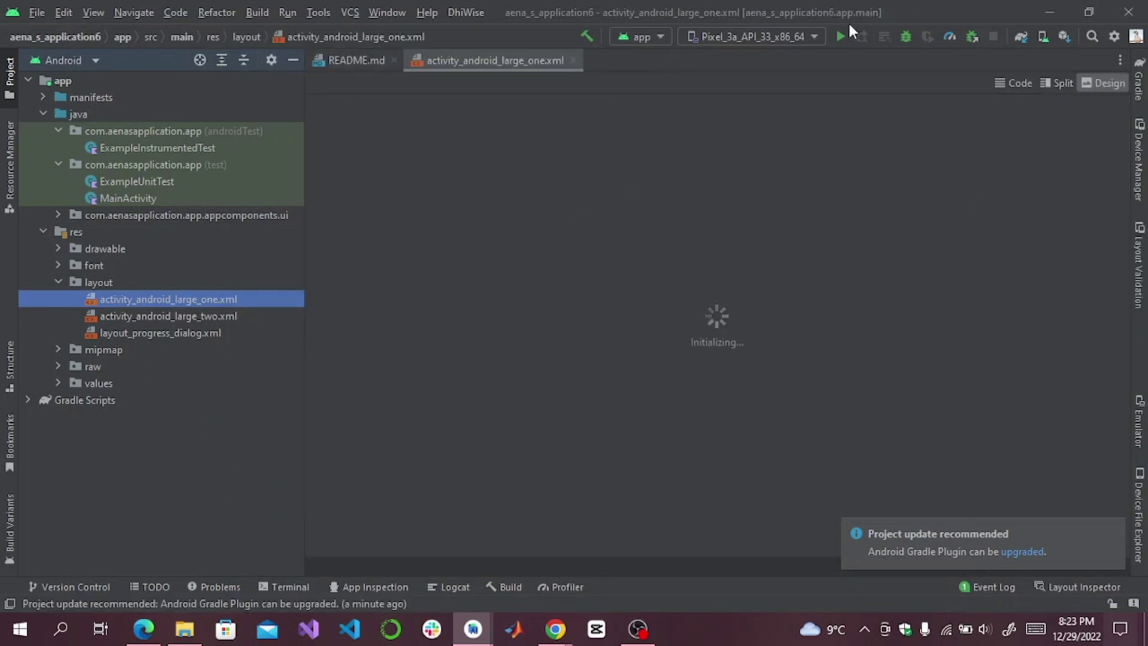
{"action": "left_click", "coordinate": [1046, 83]}
{"action": "left_click", "coordinate": [295, 61]}
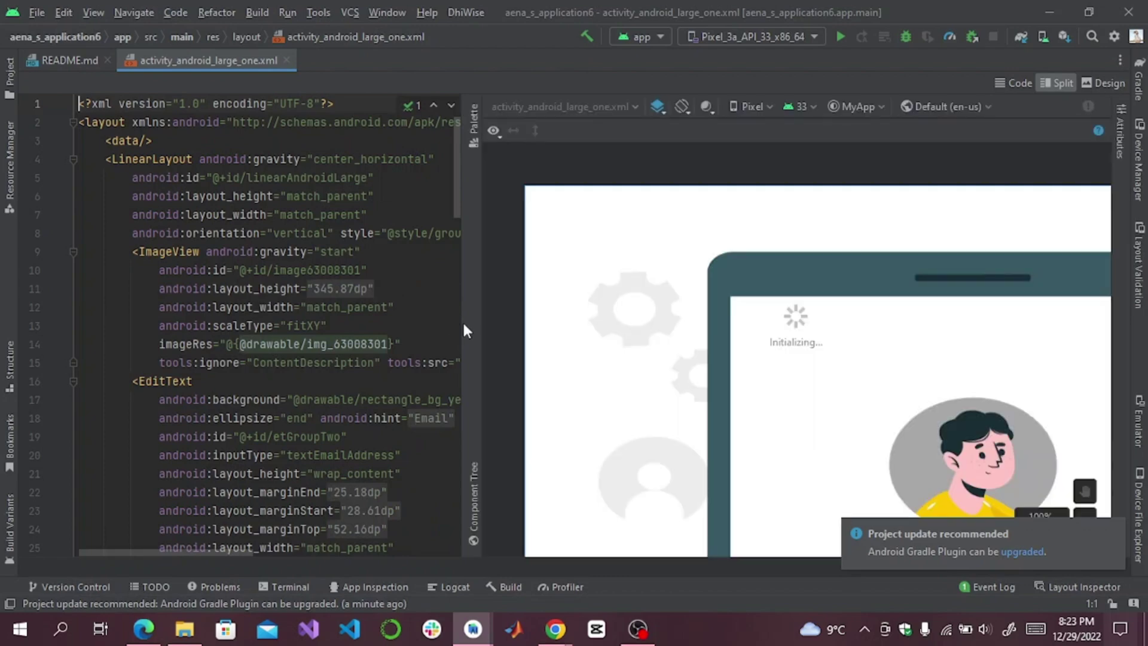
{"action": "left_click", "coordinate": [10, 76]}
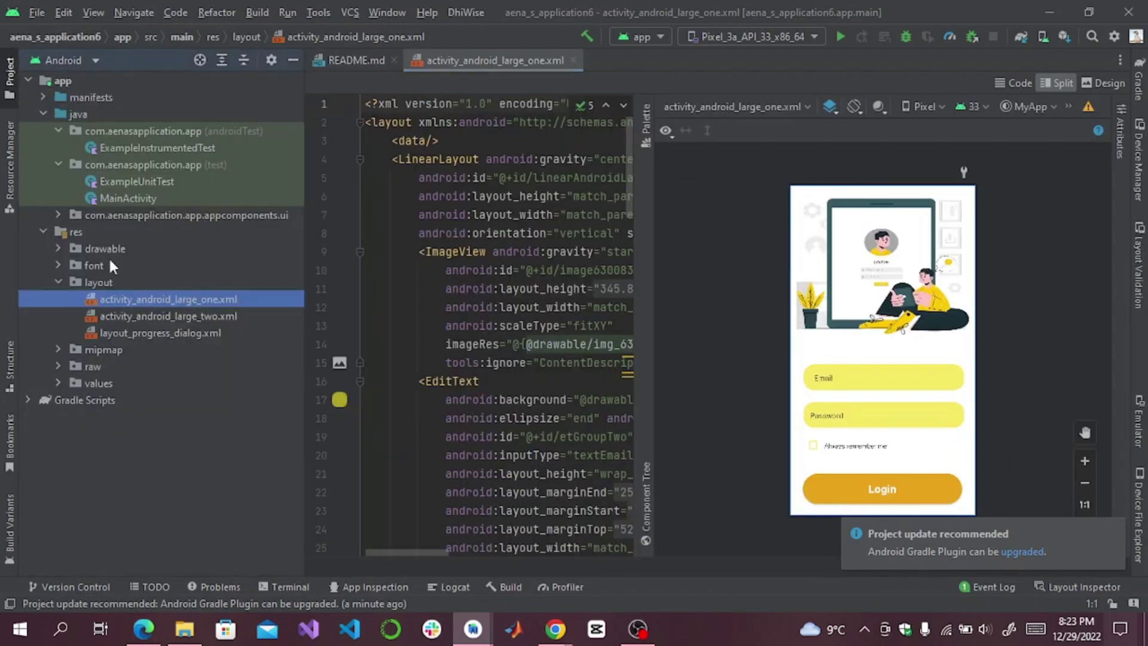
Open activity_android_large_two.xml in Split view, hide the project tree, and inspect the SIGN UP TextView
{"action": "double_click", "coordinate": [150, 321]}
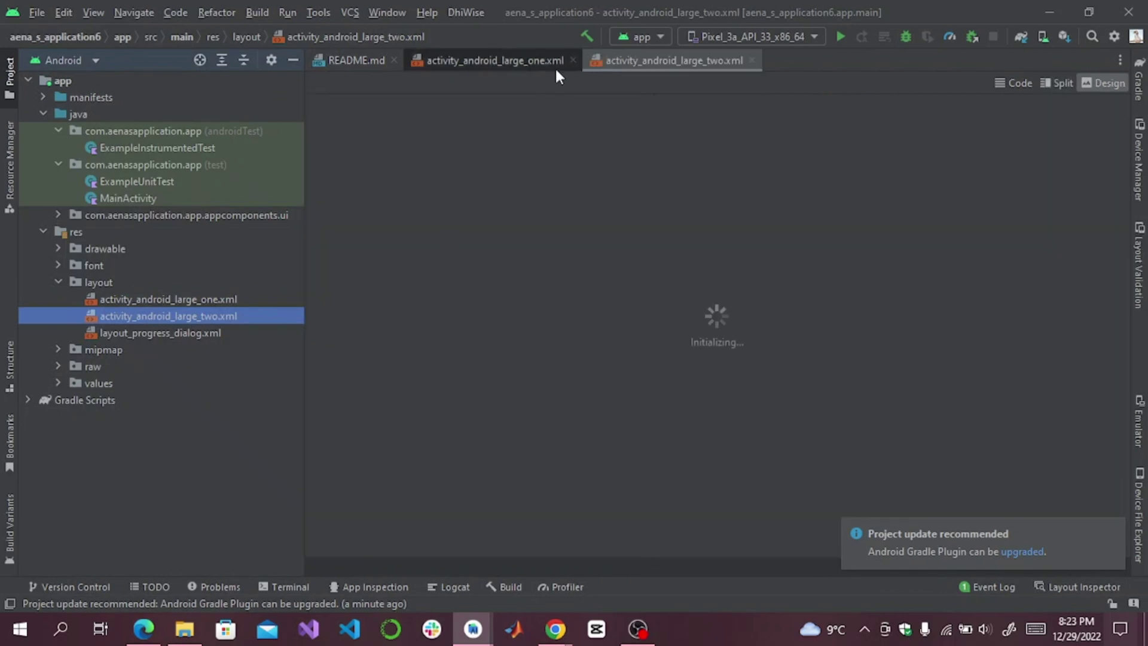
{"action": "left_click", "coordinate": [1047, 81]}
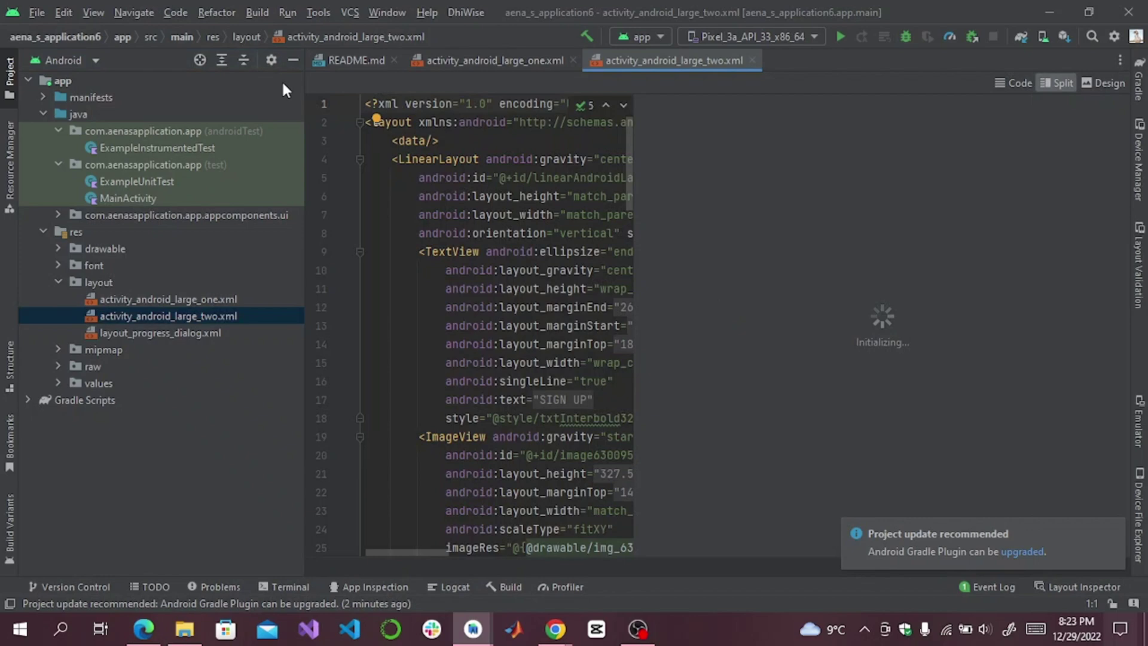
{"action": "left_click", "coordinate": [293, 60]}
{"action": "left_click", "coordinate": [326, 289]}
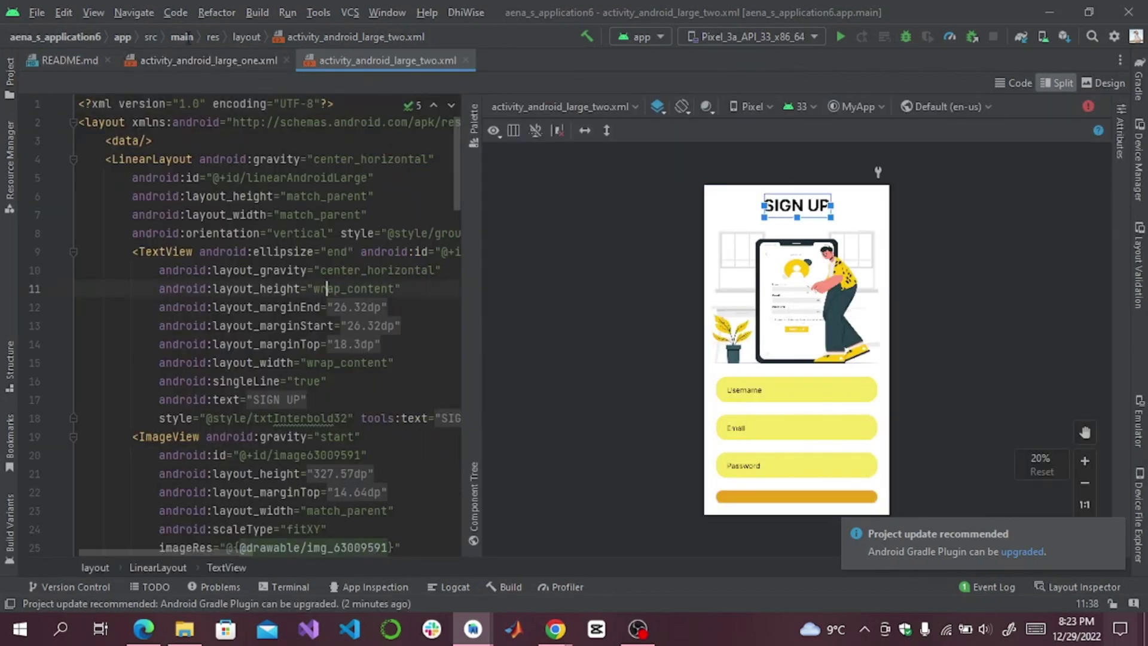
{"action": "mouse_move", "coordinate": [263, 213]}
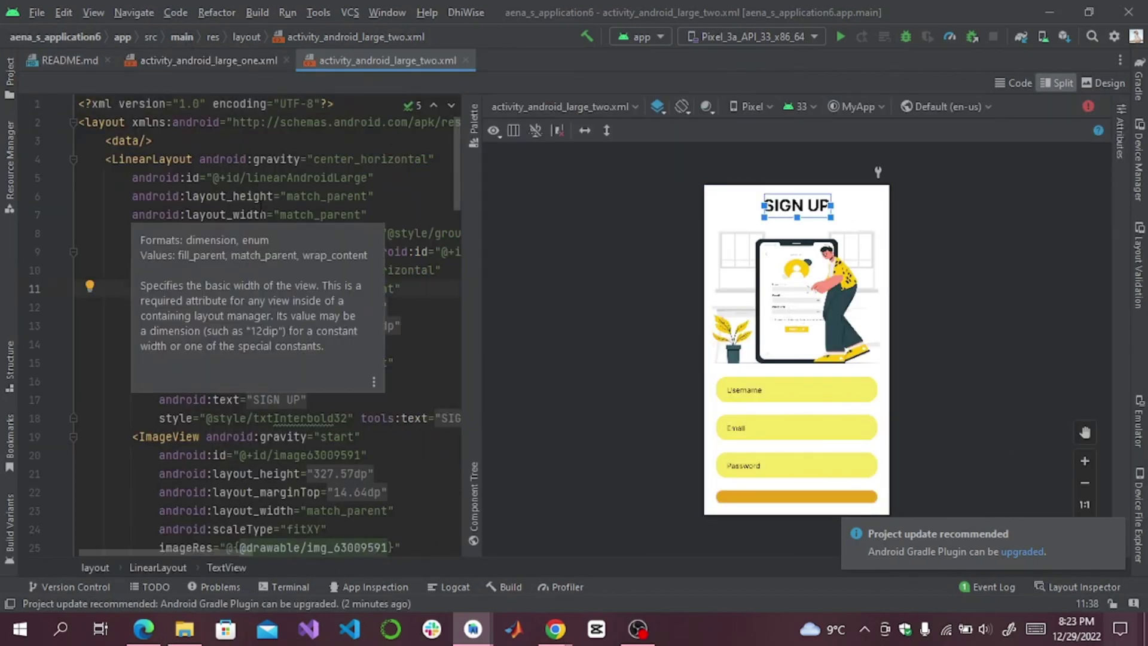
{"action": "left_click", "coordinate": [408, 303]}
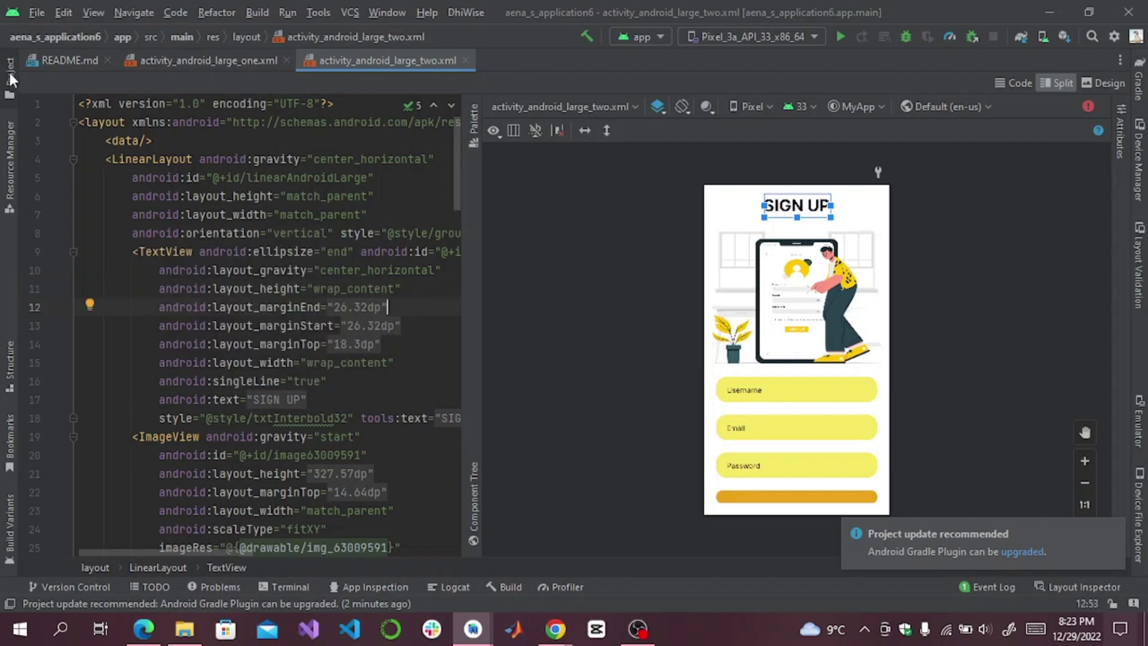
Review the System Settings and HTTP Proxy pages, confirm Settings, and reopen the project tree
{"action": "left_click", "coordinate": [42, 8]}
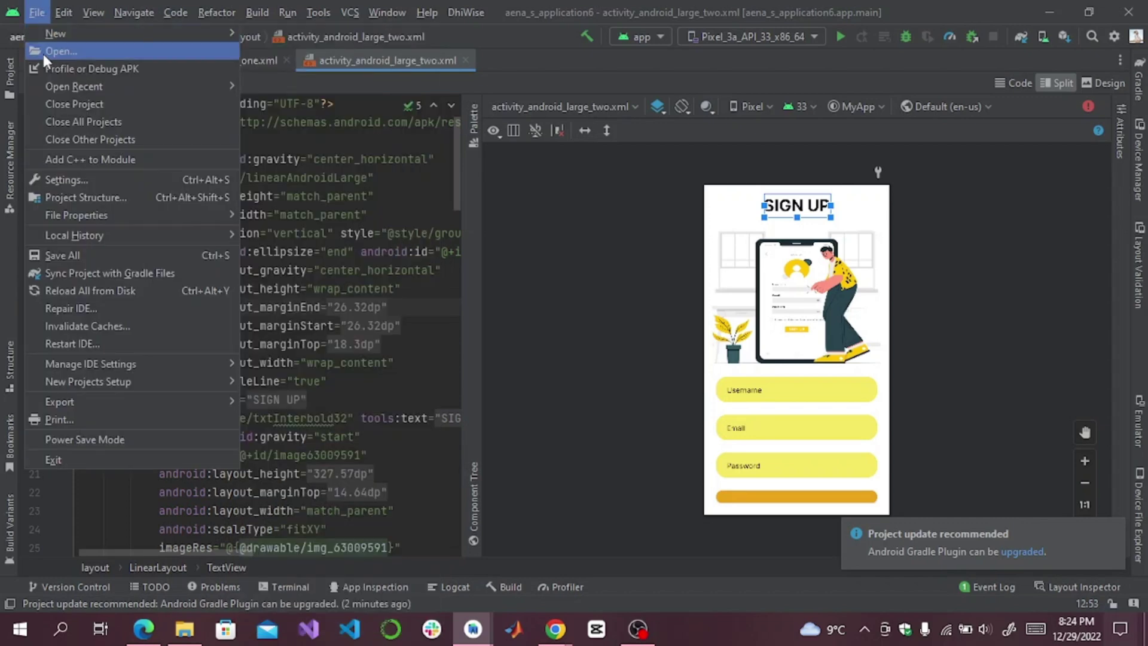
{"action": "left_click", "coordinate": [76, 179]}
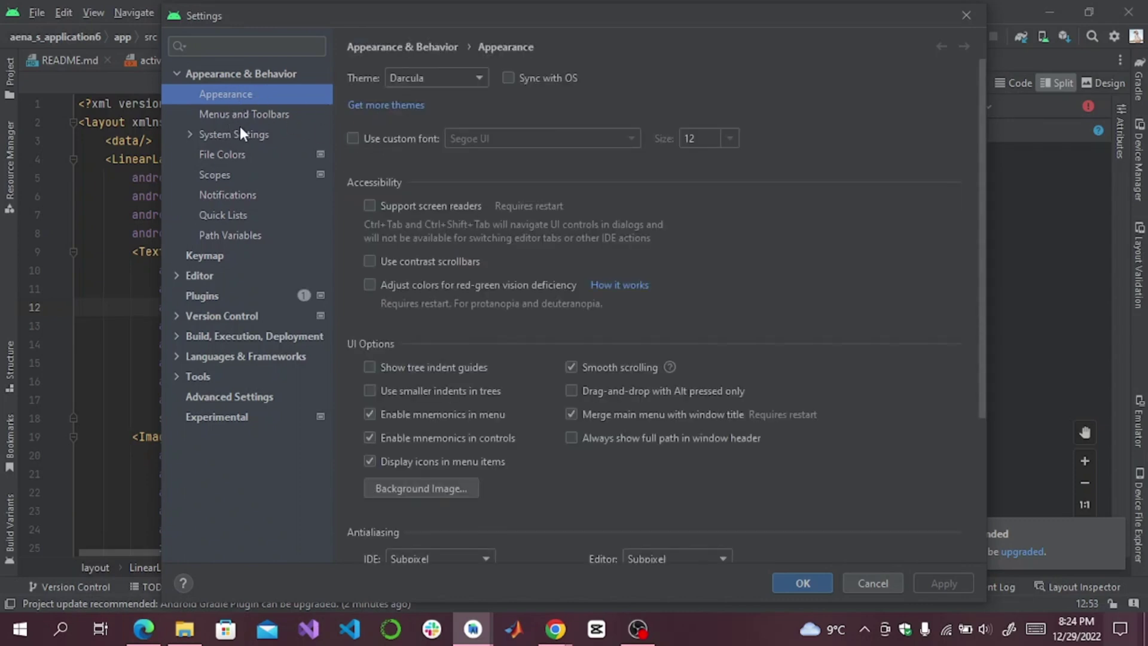
{"action": "left_click", "coordinate": [241, 133]}
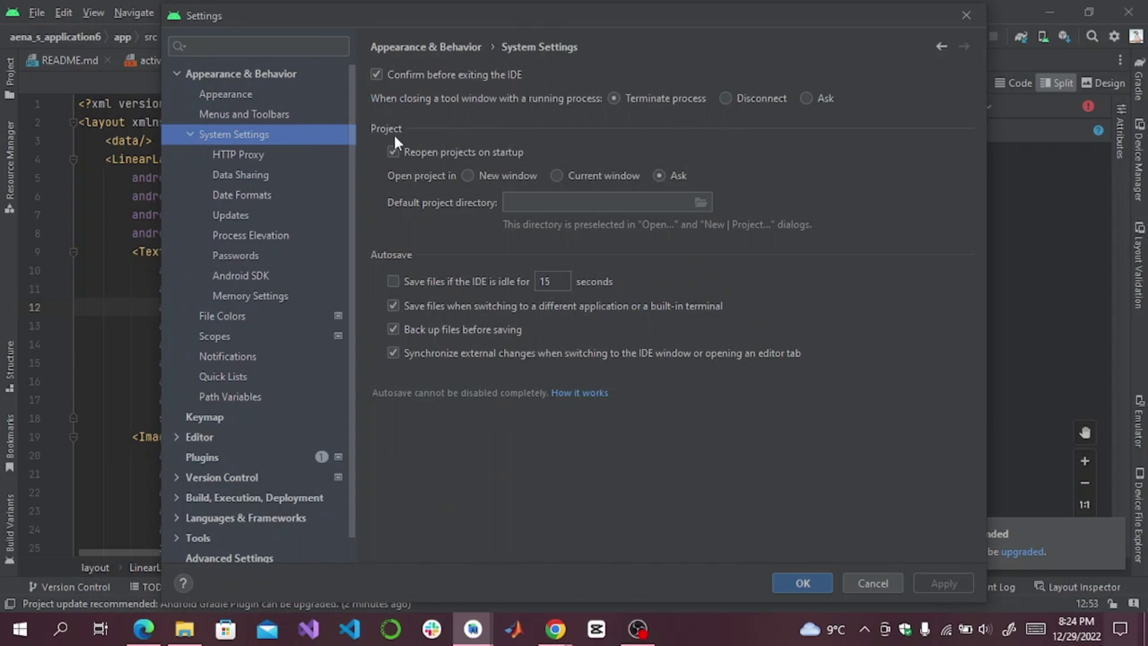
{"action": "left_click", "coordinate": [242, 156]}
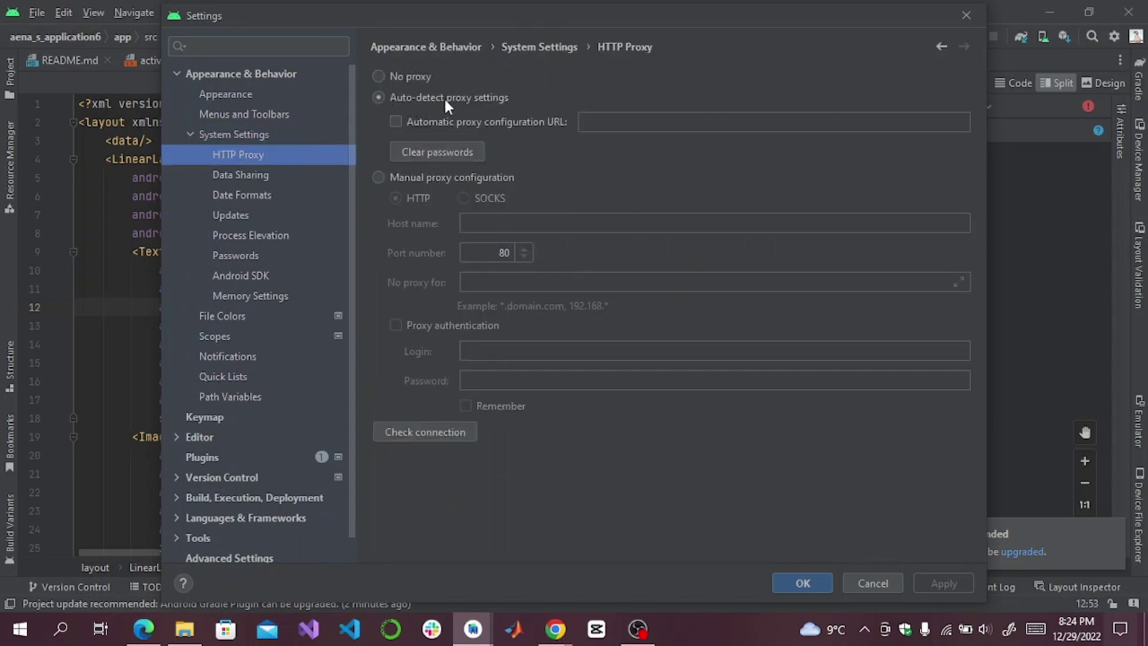
{"action": "left_click", "coordinate": [801, 581]}
{"action": "left_click", "coordinate": [10, 75]}
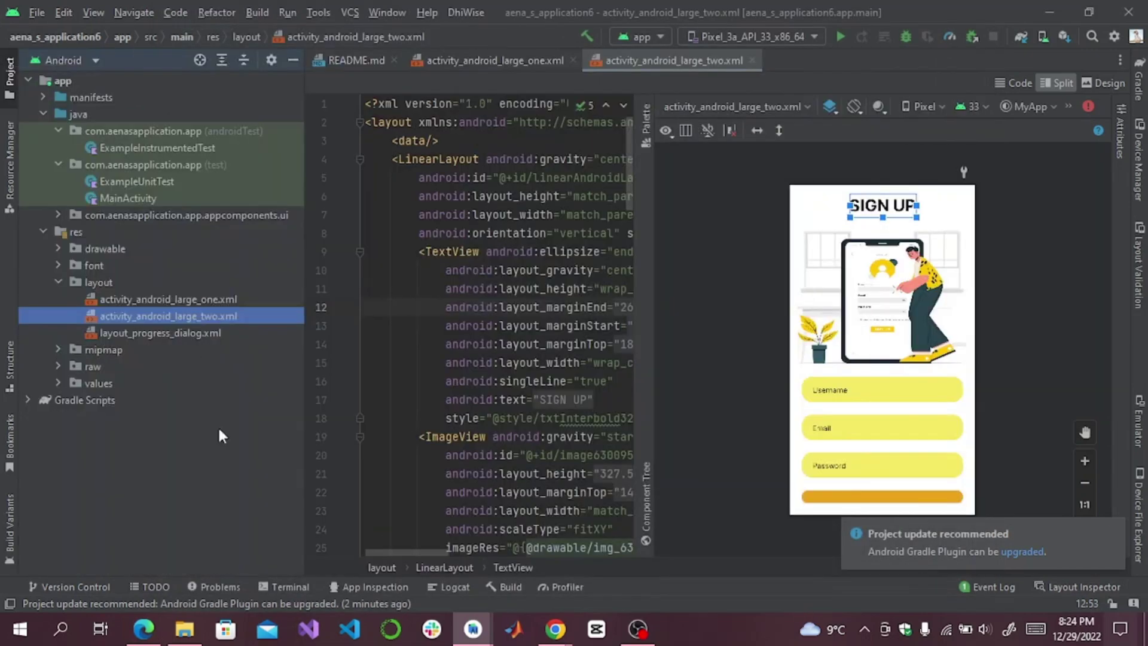
Add a blank line after jcenter() in the project build.gradle's allprojects, then return to the login layout
{"action": "left_click", "coordinate": [26, 400]}
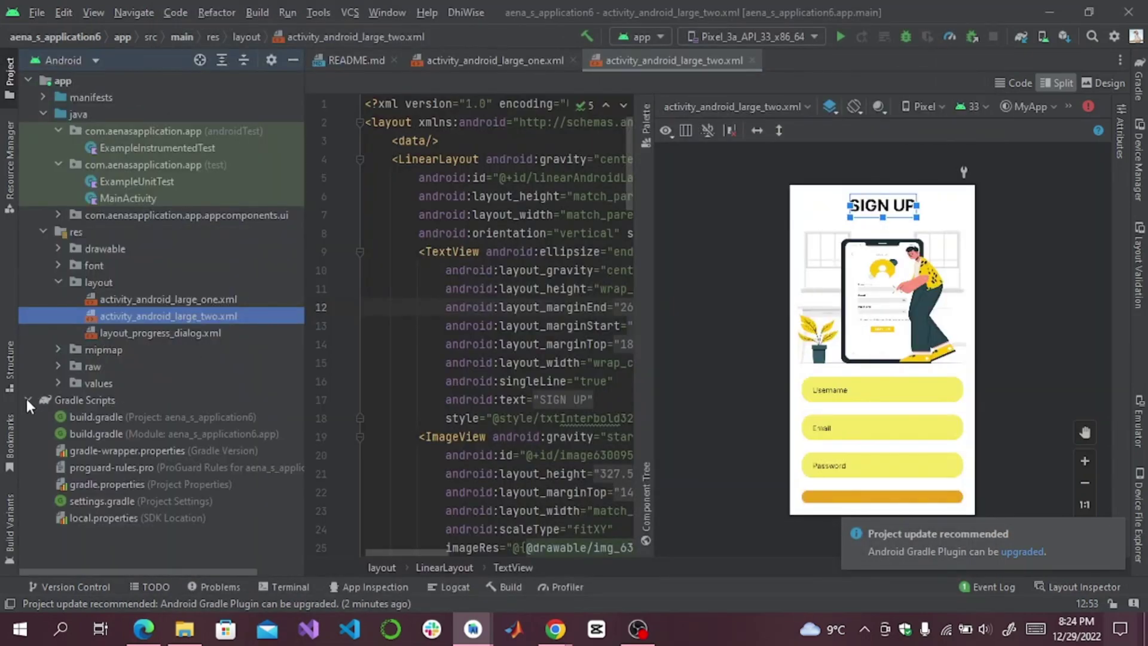
{"action": "double_click", "coordinate": [85, 418]}
{"action": "scroll", "coordinate": [489, 333], "scroll_direction": "down", "scroll_amount": 2}
{"action": "scroll", "coordinate": [489, 333], "scroll_direction": "up", "scroll_amount": 2}
{"action": "left_click_drag", "start_coordinate": [474, 436], "coordinate": [412, 436]}
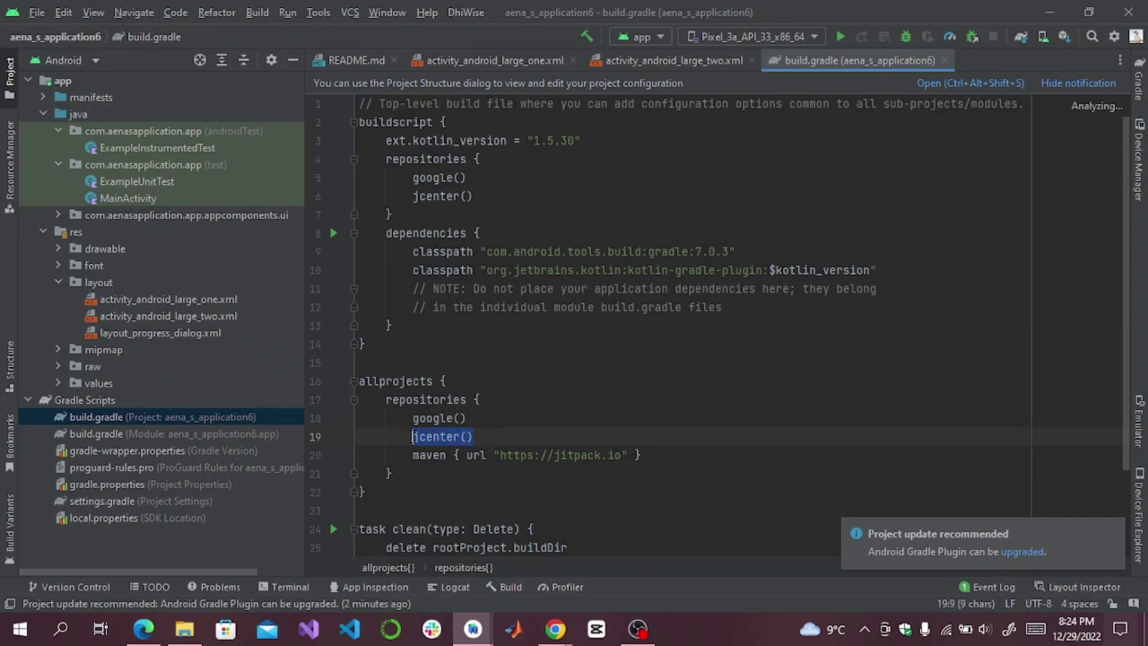
{"action": "left_click", "coordinate": [489, 442]}
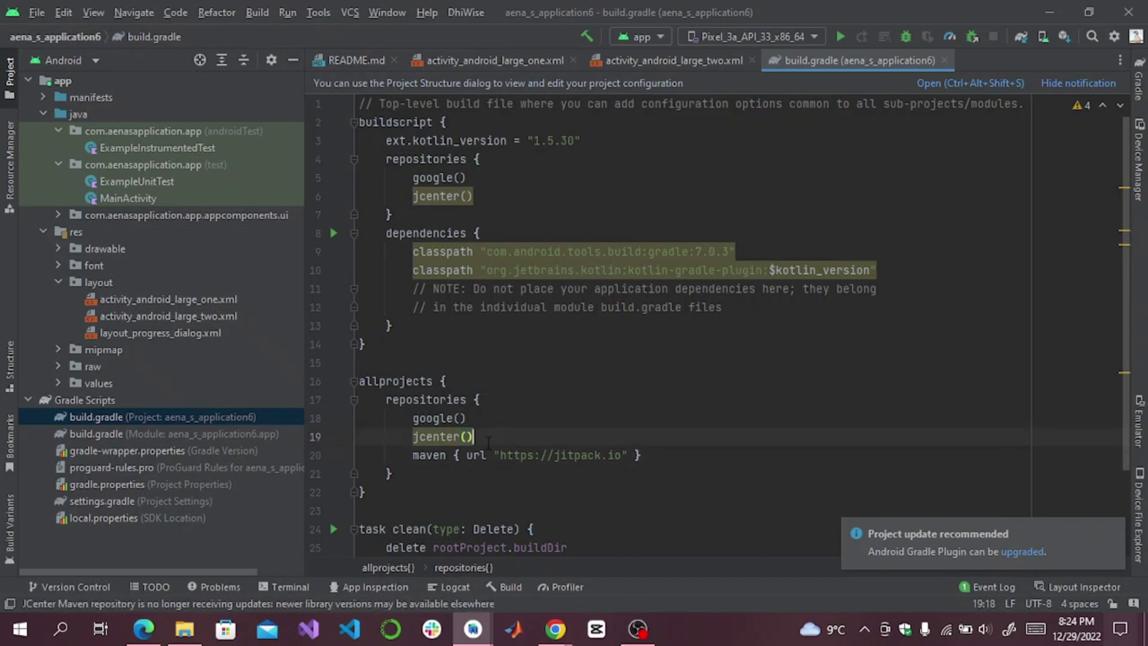
{"action": "key", "text": "Return"}
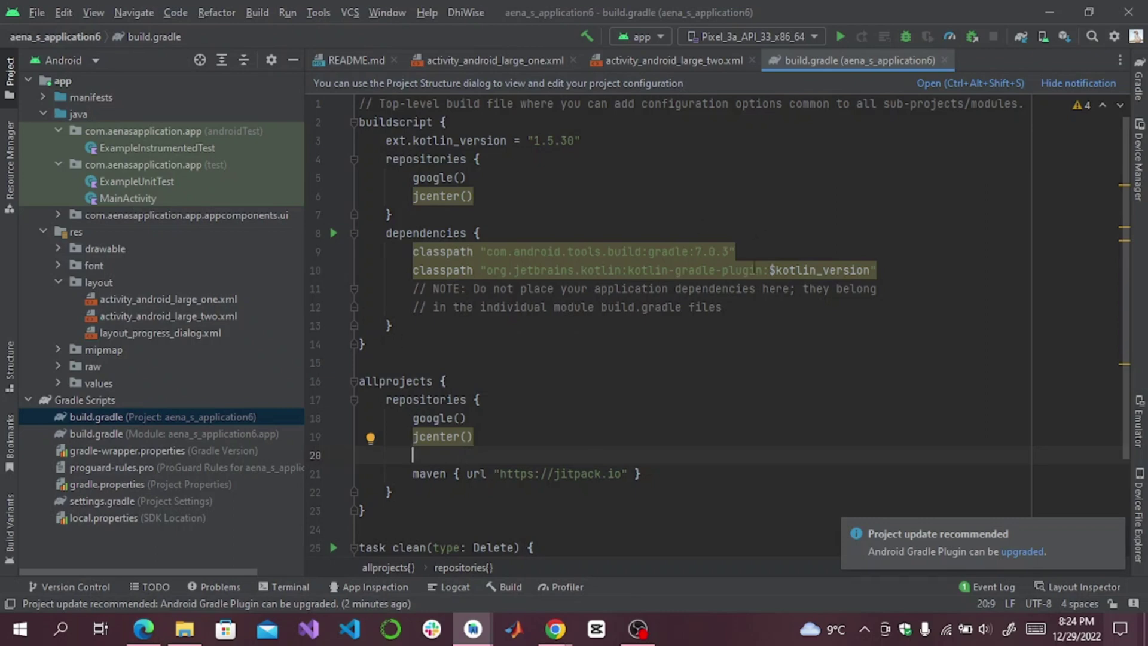
{"action": "mouse_move", "coordinate": [755, 266]}
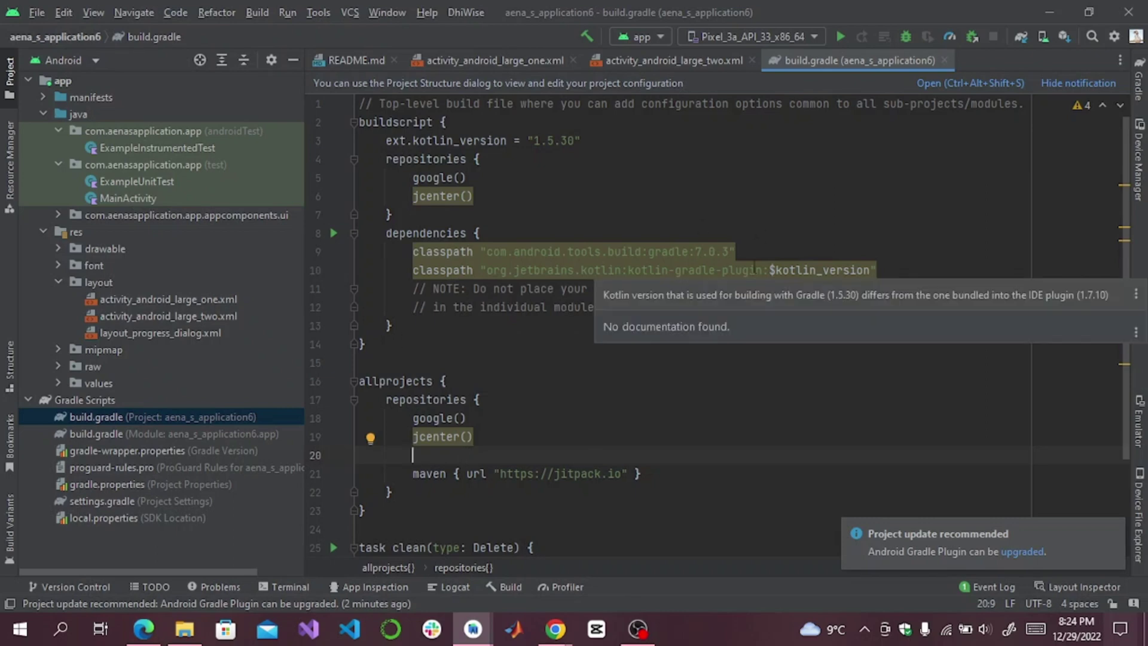
{"action": "left_click", "coordinate": [533, 53]}
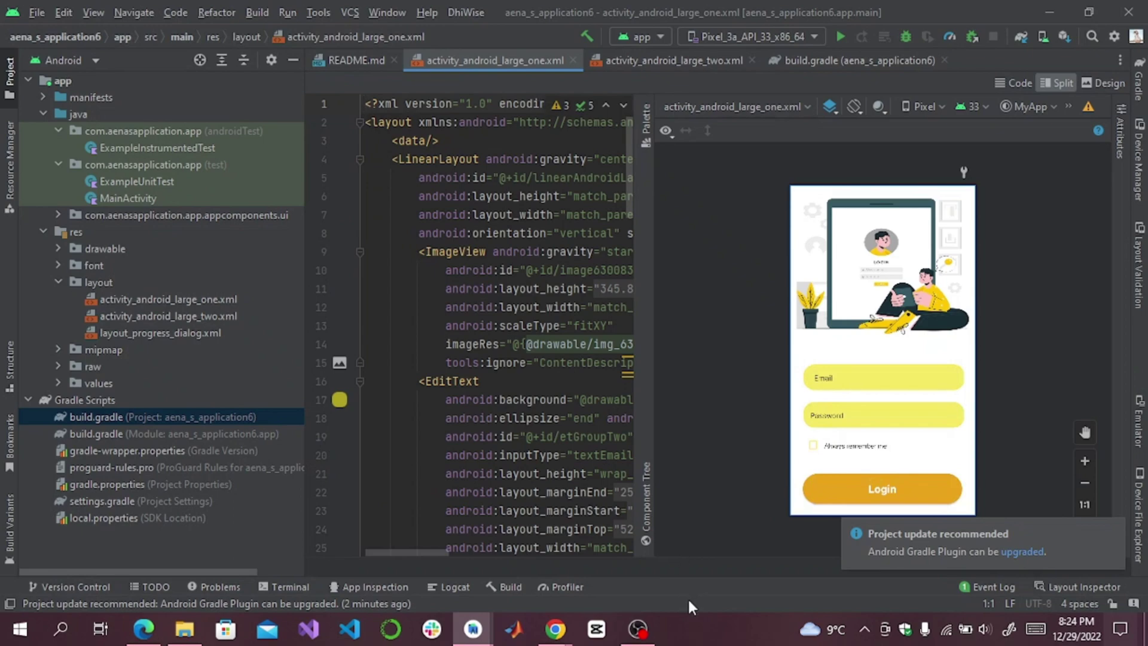